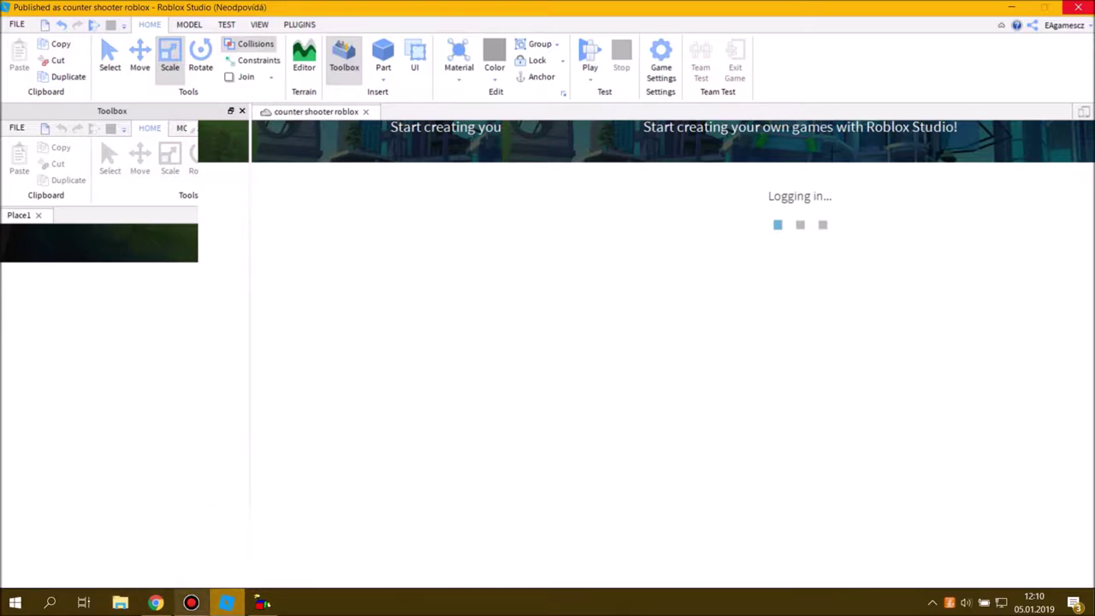
pyautogui.moveTo(191, 603)
pyautogui.moveTo(191, 543)
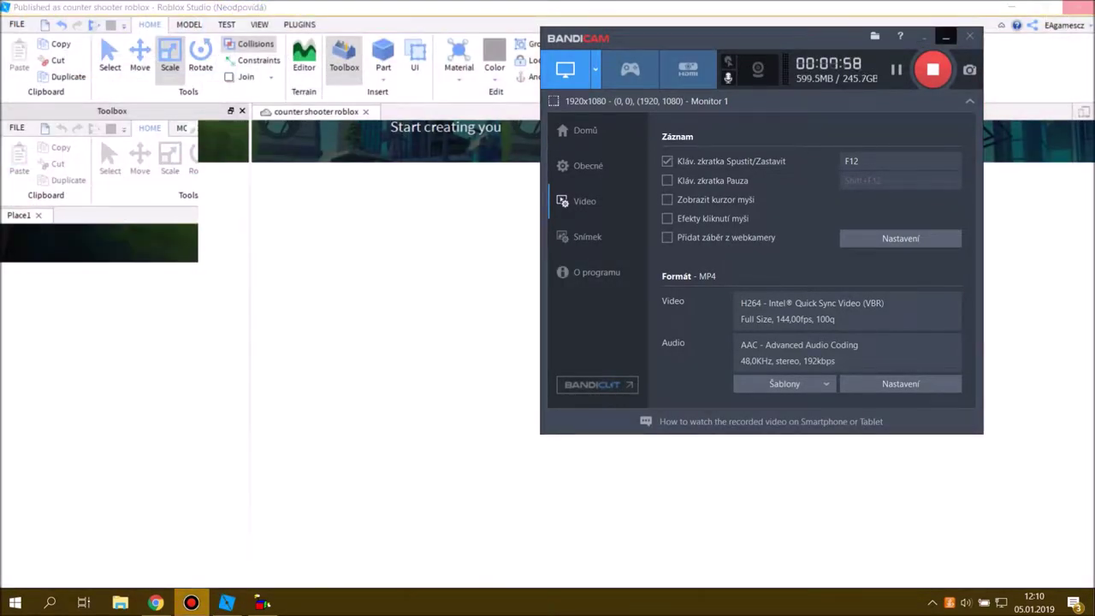
pyautogui.click(945, 37)
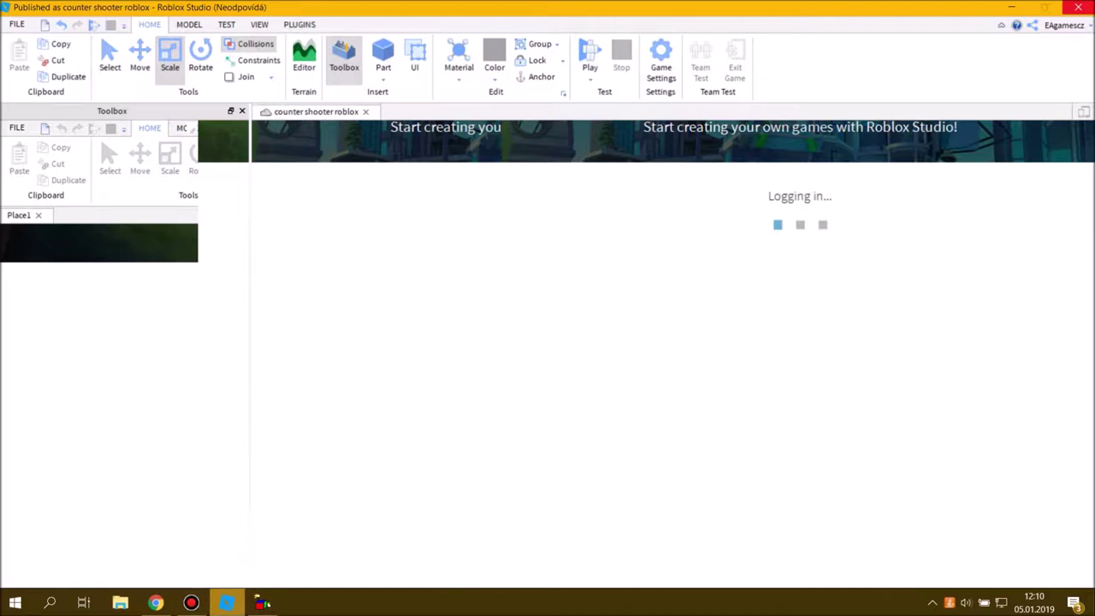
pyautogui.click(191, 602)
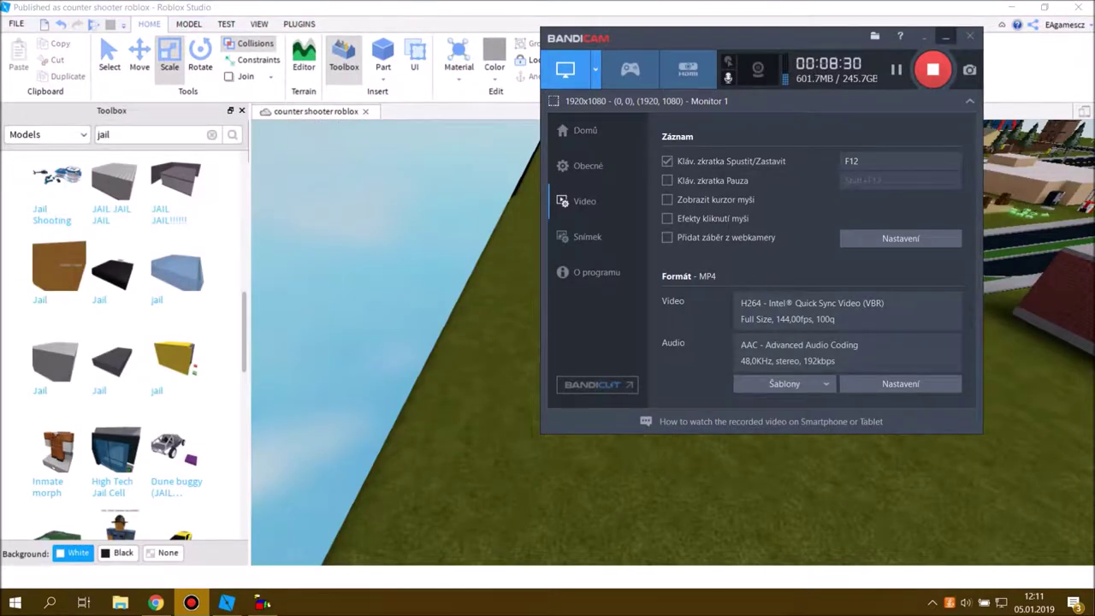
pyautogui.click(945, 36)
# Examine the empty grass areas of the map and the jail models offered in the Toolbox results.
pyautogui.moveTo(672, 283); pyautogui.dragTo(343, 266, button='right')
pyautogui.press('w')
pyautogui.scroll(7, 124, 345)
pyautogui.press('s')
pyautogui.moveTo(598, 265); pyautogui.dragTo(283, 462, button='right')
pyautogui.moveTo(513, 384); pyautogui.dragTo(445, 278, button='right')
pyautogui.press('a')
pyautogui.scroll(-3, 118, 342)
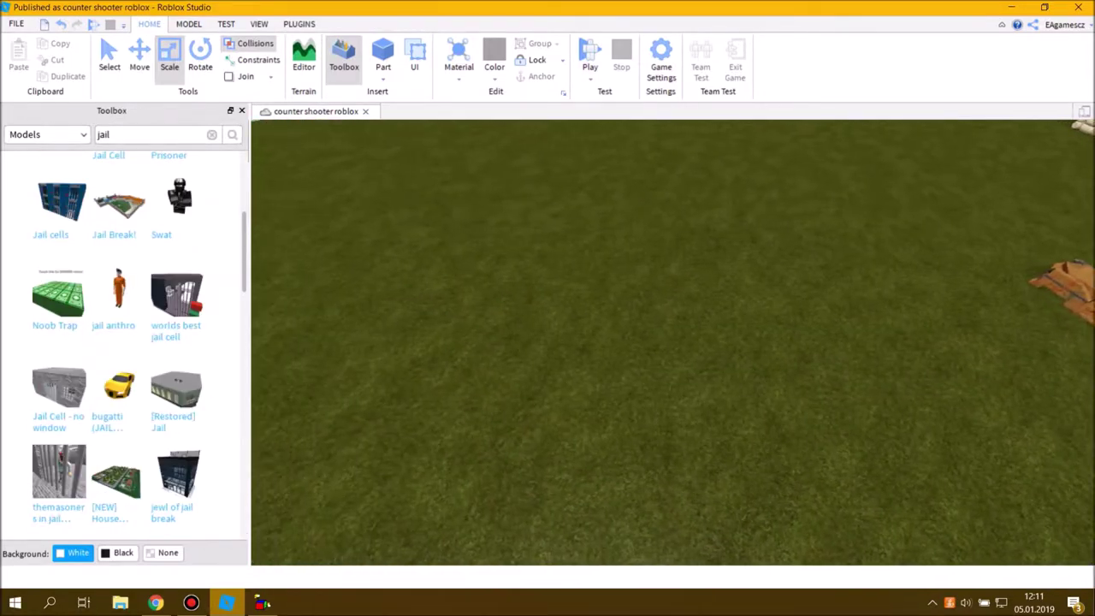
pyautogui.scroll(-3, 178, 299)
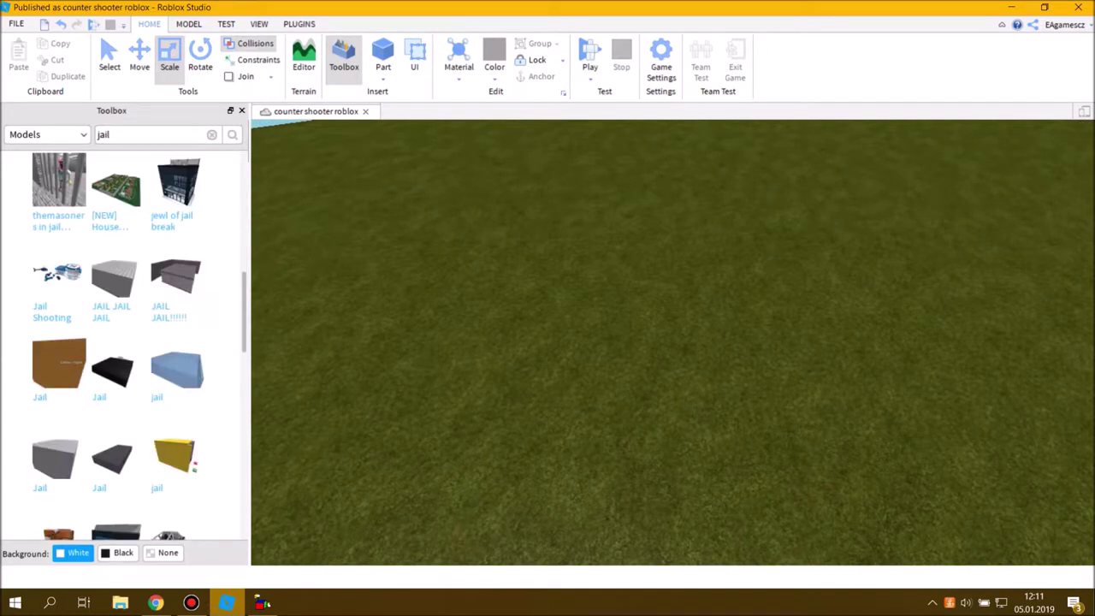
pyautogui.scroll(-5, 120, 222)
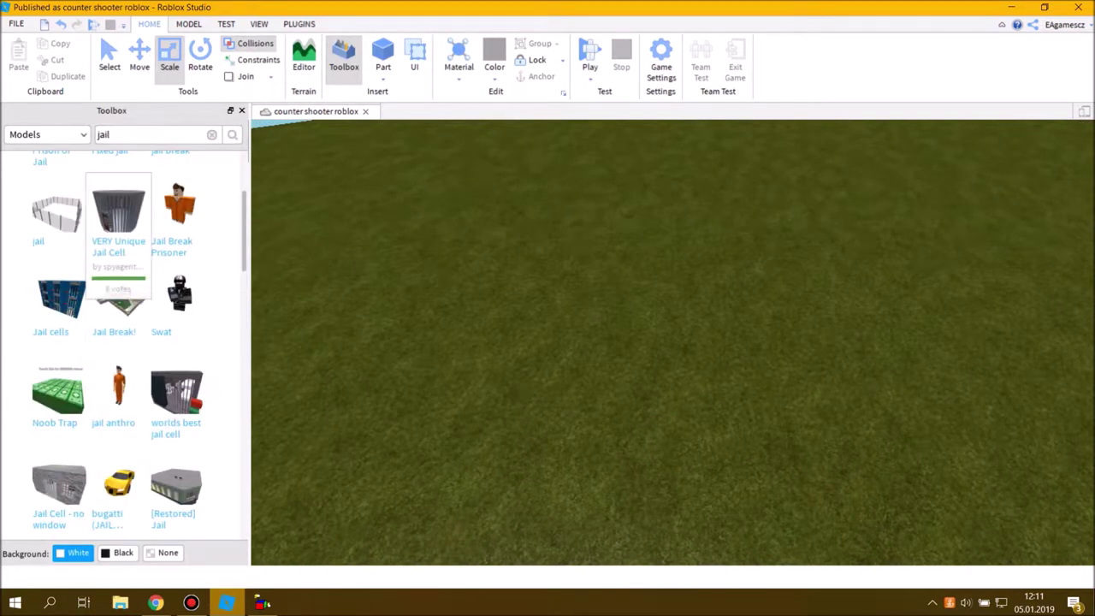
# Try the fenced jail model and the [Restored] Jail model on the empty grass beside the road.
pyautogui.click(51, 213)
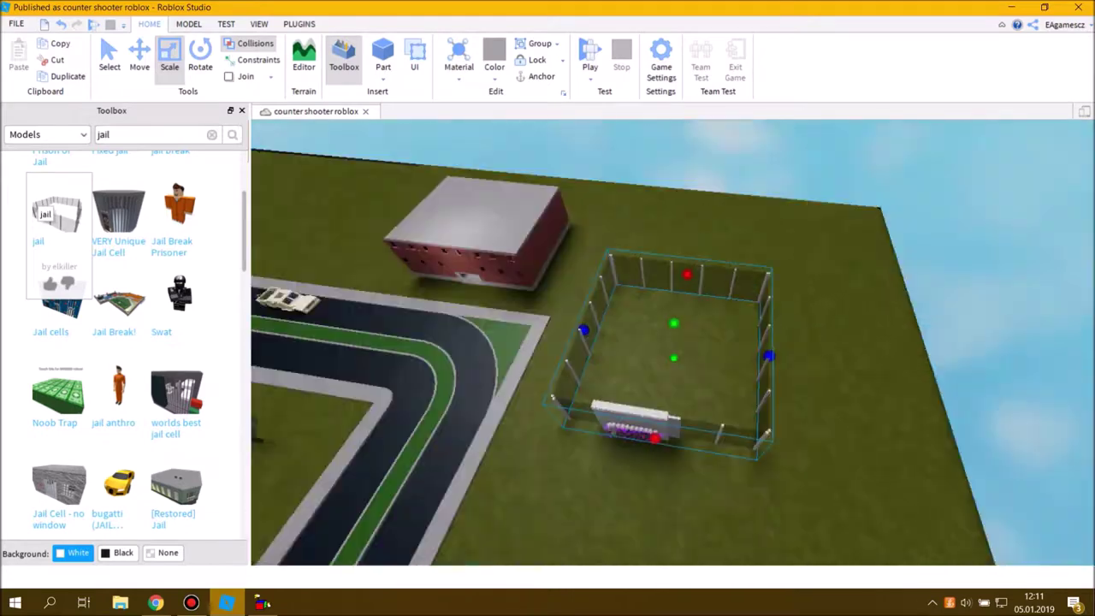
pyautogui.moveTo(672, 342); pyautogui.dragTo(605, 321, button='right')
pyautogui.scroll(3, 731, 229)
pyautogui.press('Delete')
pyautogui.click(177, 488)
pyautogui.moveTo(547, 376); pyautogui.dragTo(873, 359, button='right')
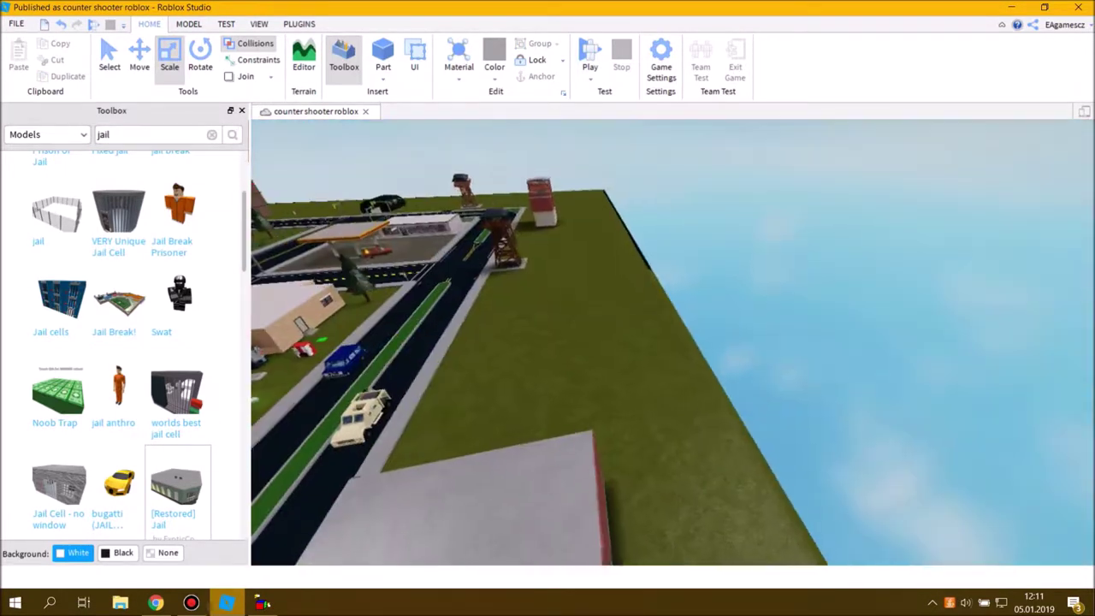
# Search the Toolbox models for "policie office".
pyautogui.click(167, 134)
pyautogui.moveTo(599, 342); pyautogui.dragTo(744, 342, button='right')
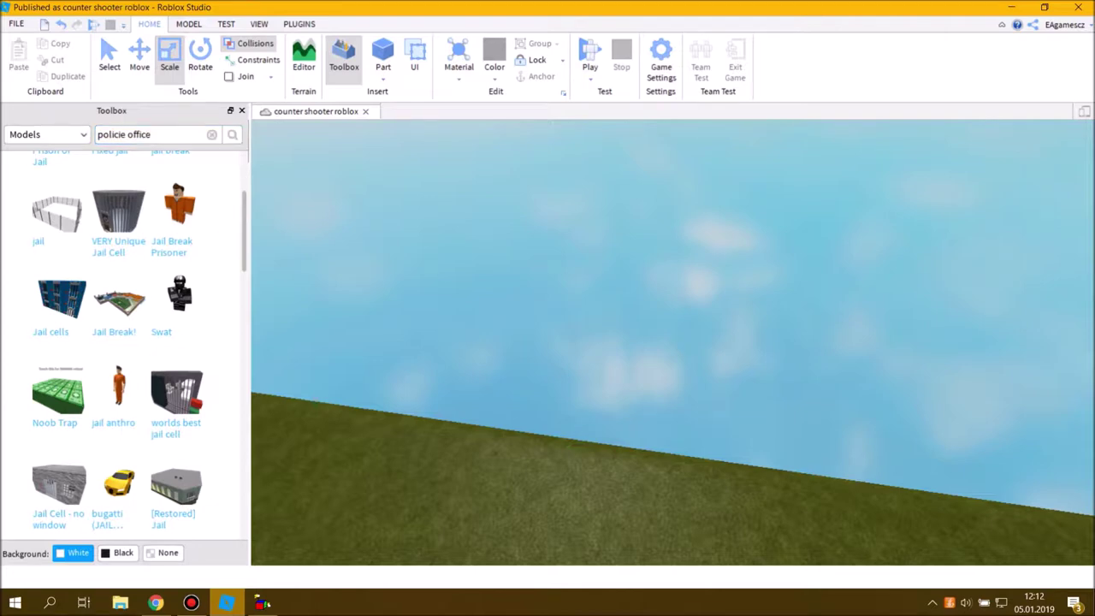
pyautogui.press('Return')
pyautogui.moveTo(744, 343); pyautogui.dragTo(513, 338, button='right')
pyautogui.moveTo(668, 342); pyautogui.dragTo(864, 445, button='right')
pyautogui.press('w')
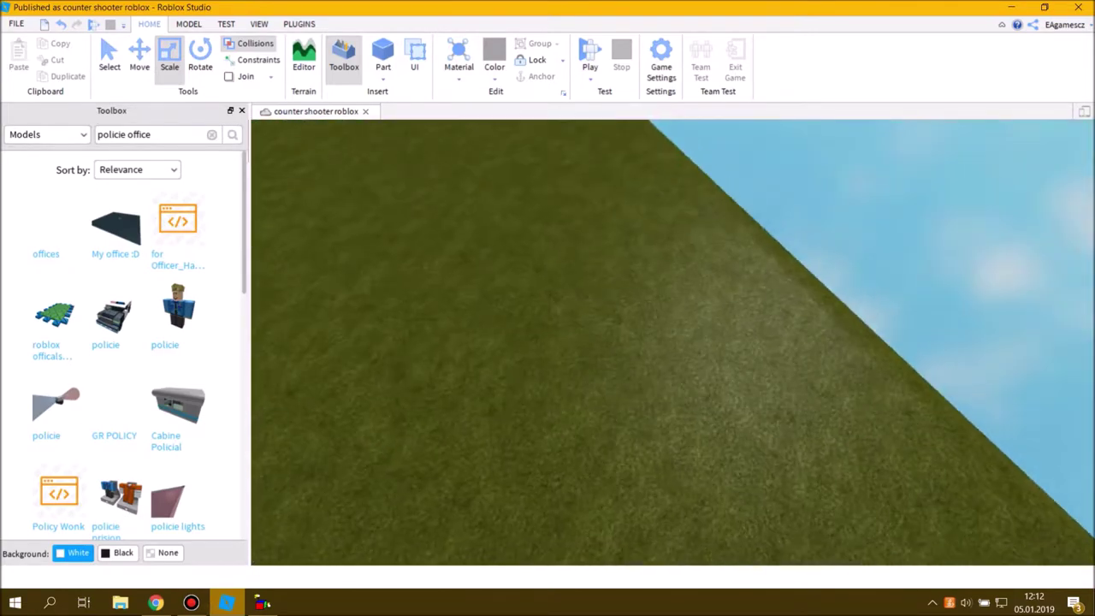
# Try the Cabine Policial model on the grass and delete it.
pyautogui.click(178, 402)
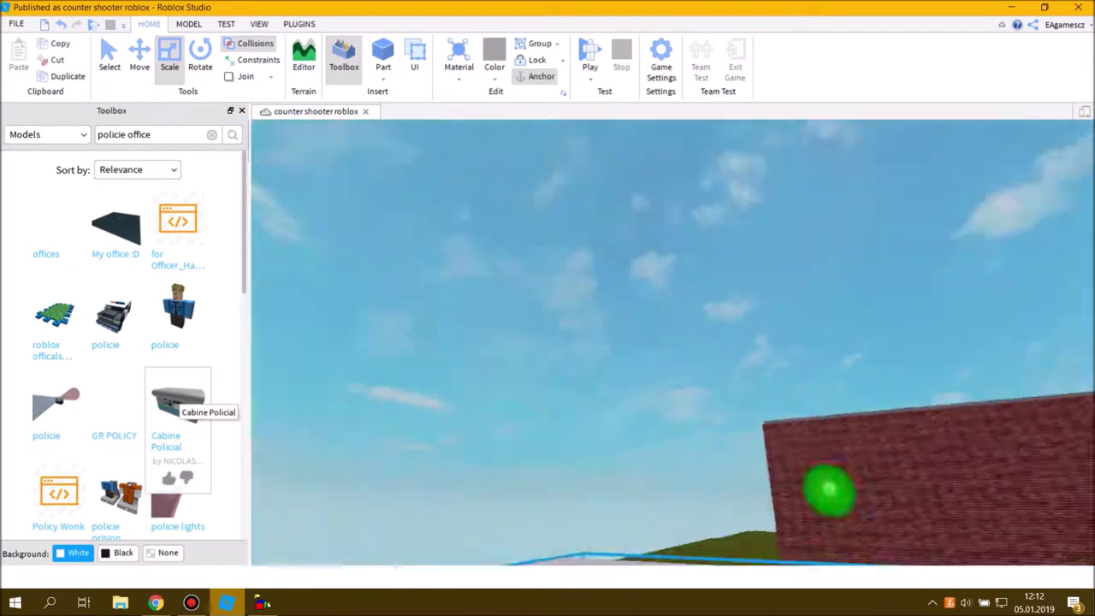
pyautogui.moveTo(672, 257); pyautogui.dragTo(719, 453, button='right')
pyautogui.press('w')
pyautogui.press('s')
pyautogui.press('Delete')
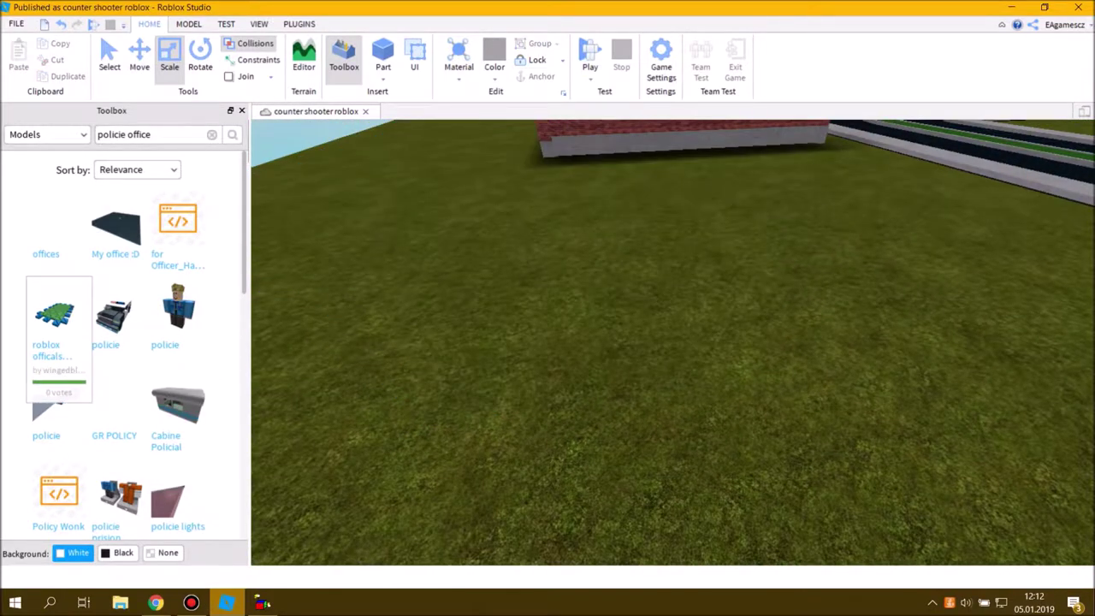
# Look through the remaining "policie office" models for a suitable police building.
pyautogui.scroll(-10, 58, 325)
pyautogui.moveTo(668, 325); pyautogui.dragTo(748, 390, button='right')
pyautogui.press('s')
pyautogui.scroll(10, 118, 343)
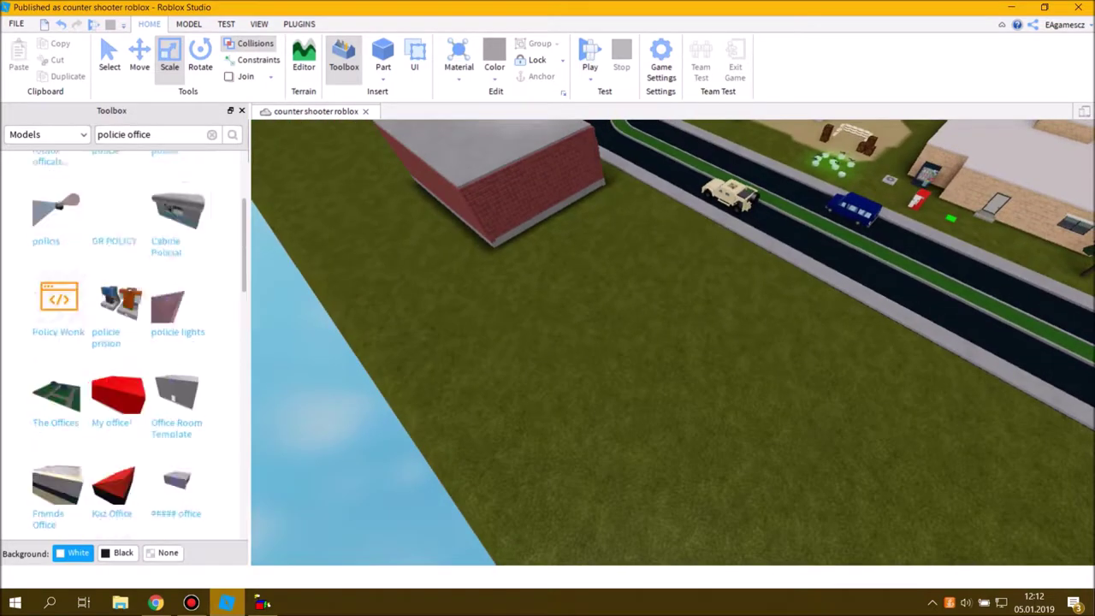
pyautogui.scroll(4, 124, 342)
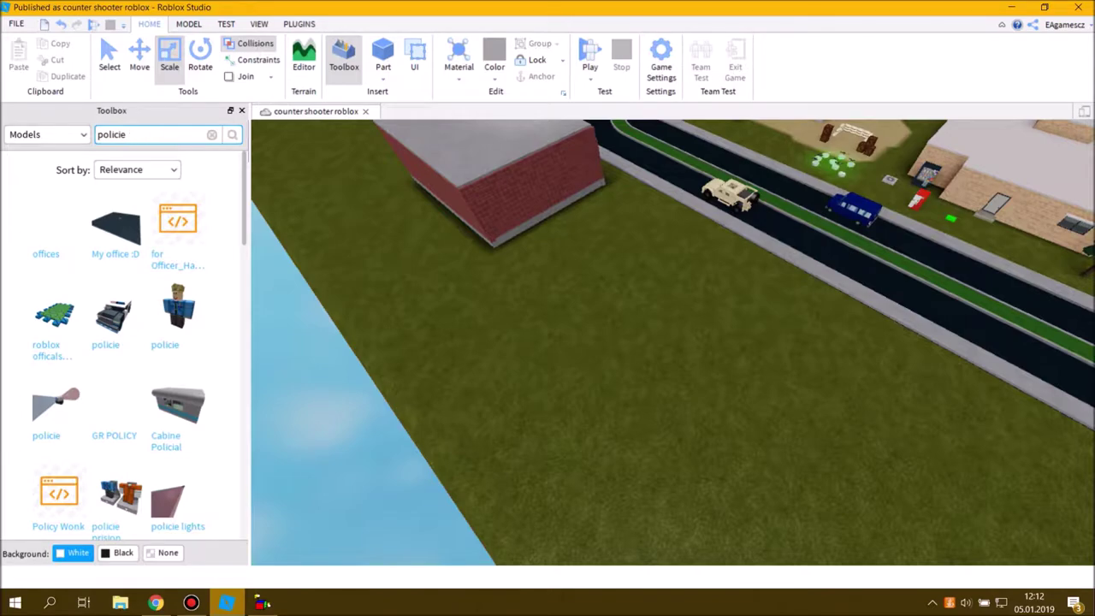
# Search the Toolbox models for "policie" and look through the results for a police building.
pyautogui.press('BackSpace')
pyautogui.press('Return')
pyautogui.moveTo(667, 342); pyautogui.dragTo(834, 350, button='right')
pyautogui.scroll(-4, 124, 342)
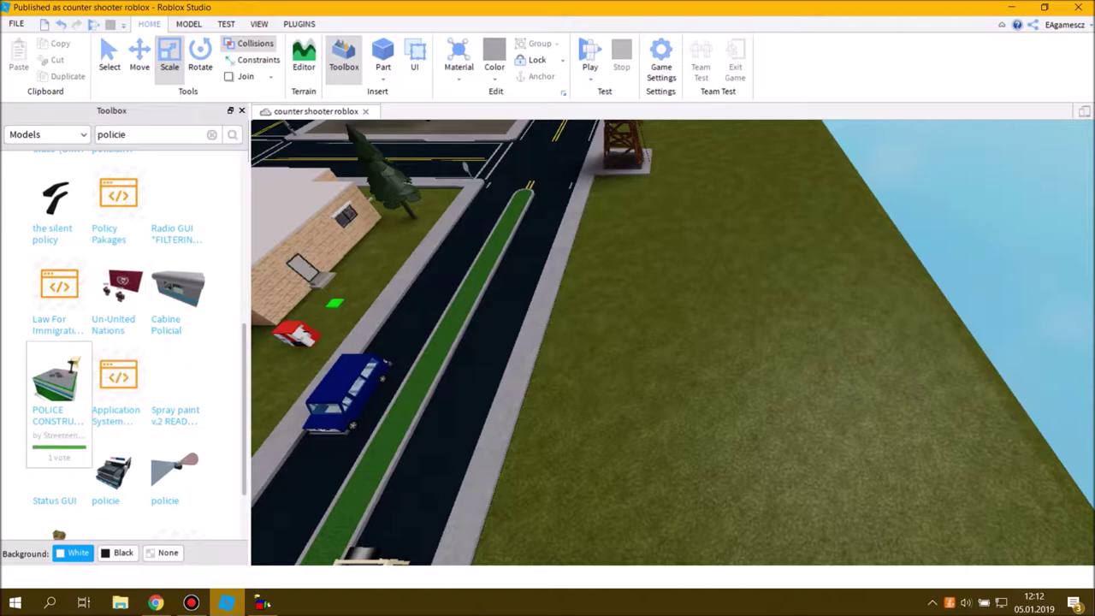
# Try the POLICE CONSTRUCTION model on the grass and delete it.
pyautogui.click(56, 381)
pyautogui.moveTo(673, 342); pyautogui.dragTo(761, 312, button='right')
pyautogui.press('w')
pyautogui.press('w')
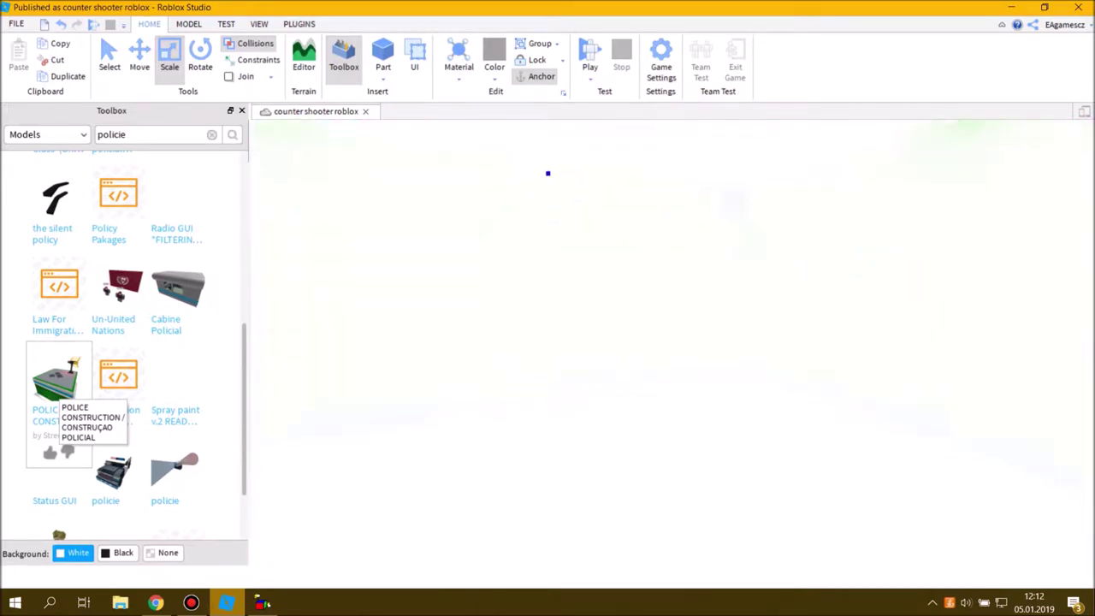
pyautogui.press('s')
pyautogui.press('Delete')
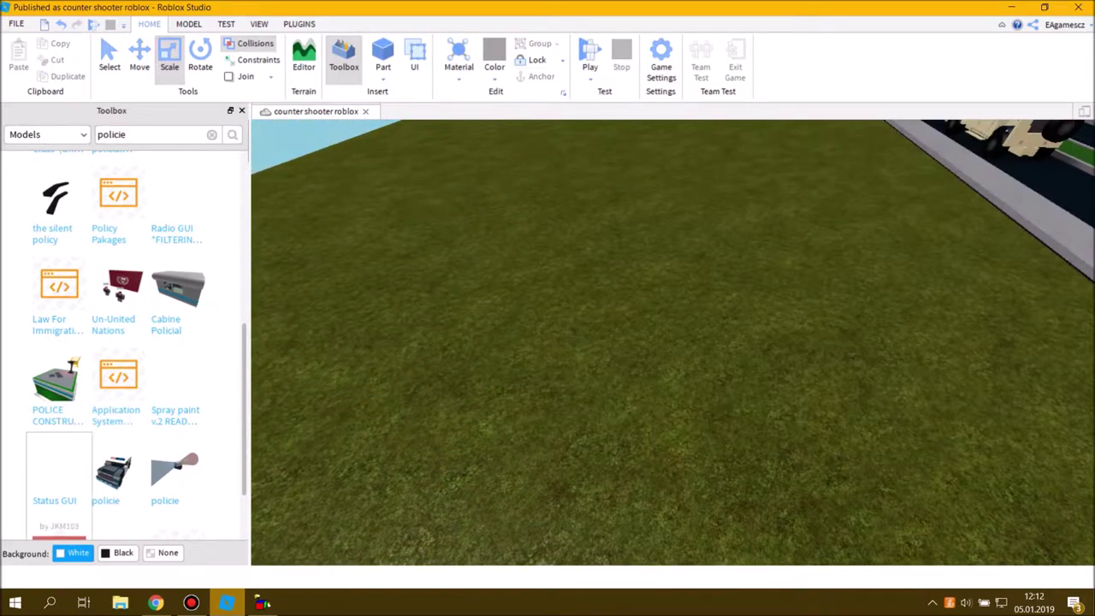
# Look through the rest of the "policie" models for another police building.
pyautogui.scroll(-3, 58, 471)
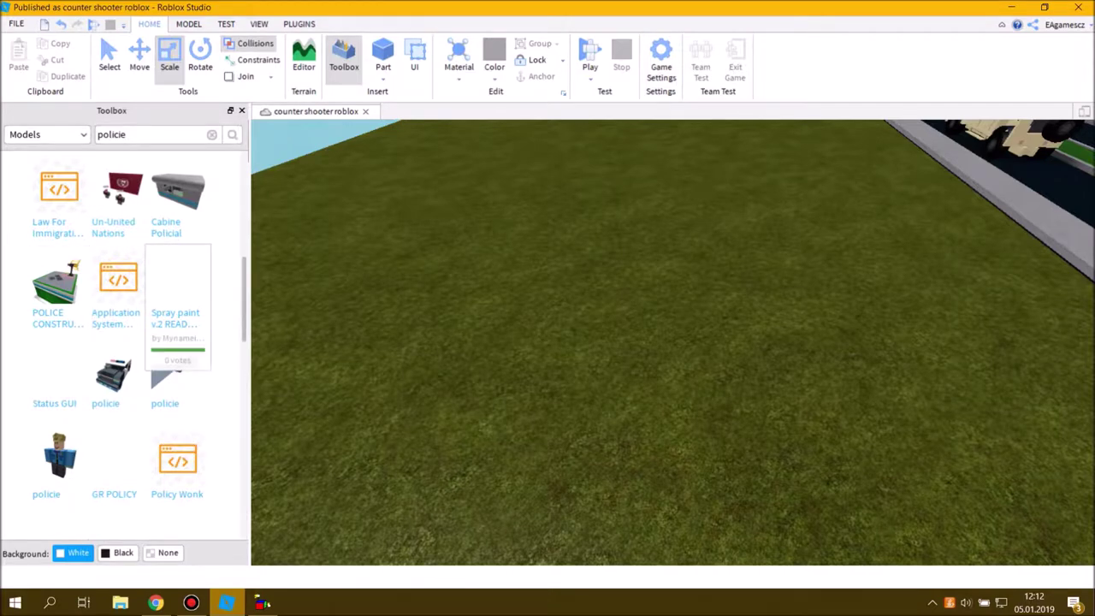
pyautogui.scroll(-6, 177, 308)
pyautogui.scroll(3, 177, 308)
pyautogui.scroll(-6, 177, 308)
pyautogui.scroll(9, 177, 308)
pyautogui.scroll(15, 124, 342)
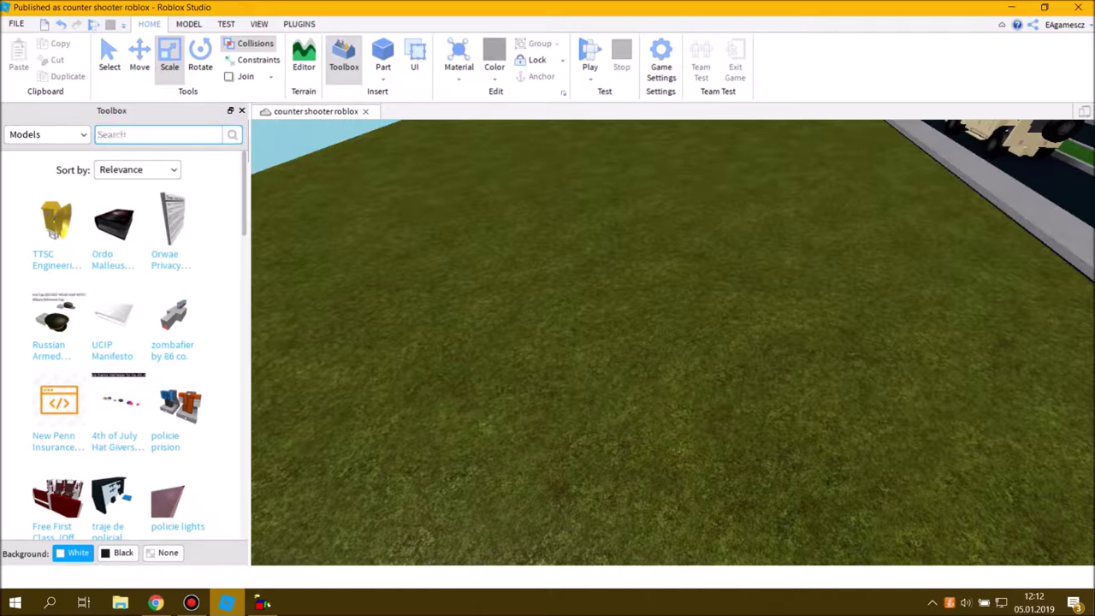
# Search the Toolbox models for "swat".
pyautogui.write('at')
pyautogui.press('Return')
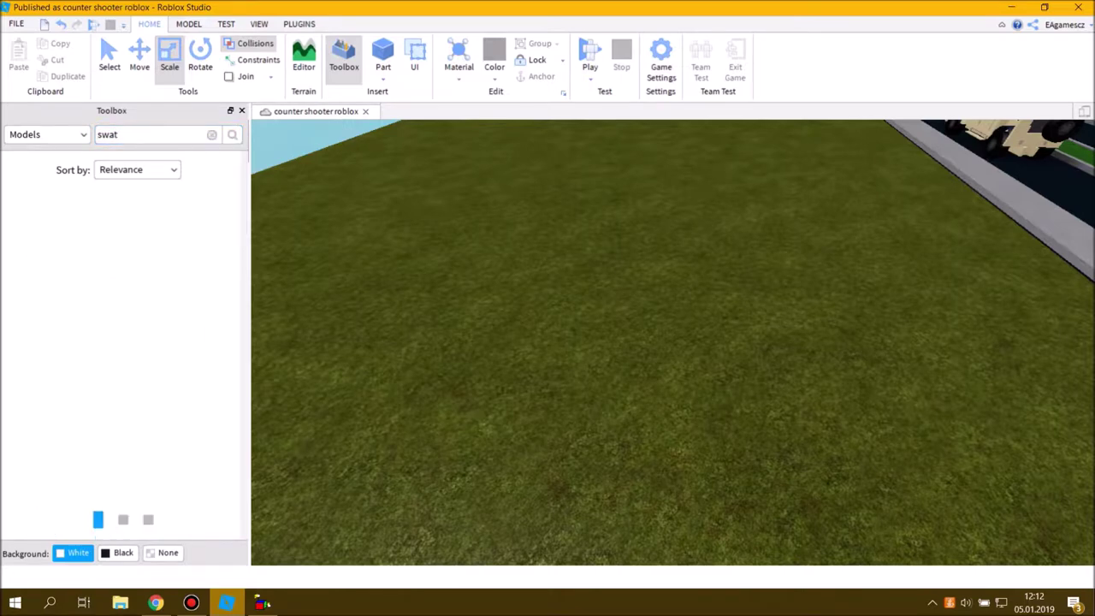
pyautogui.moveTo(672, 342); pyautogui.dragTo(671, 368, button='right')
pyautogui.press('s')
pyautogui.scroll(-8, 64, 376)
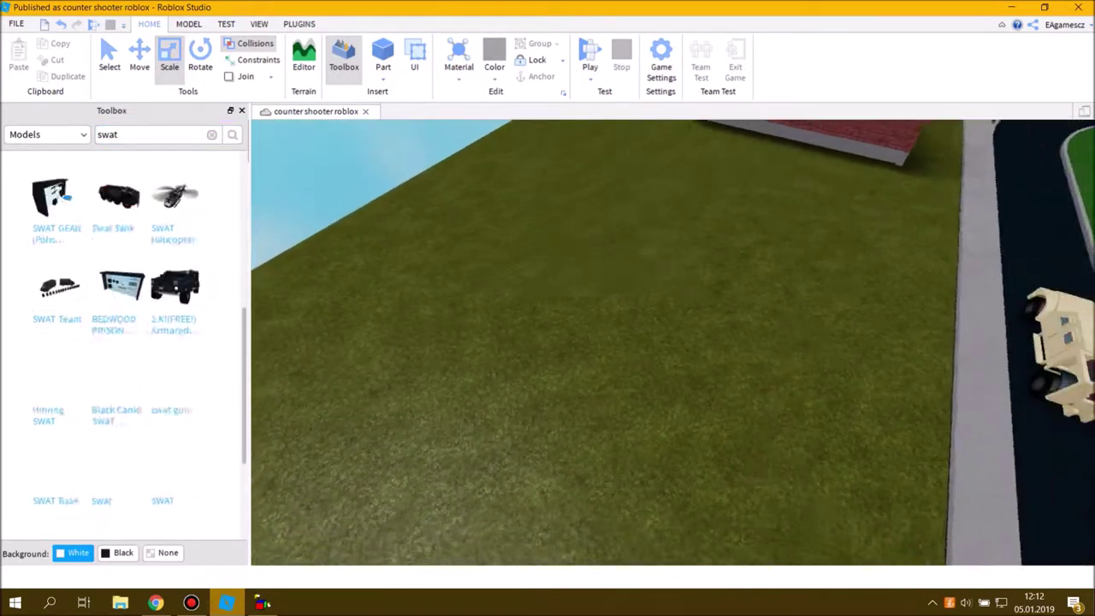
# Look through the "swat" models for a building and examine the free grass along the road.
pyautogui.scroll(2, 64, 376)
pyautogui.press('d')
pyautogui.scroll(4, 171, 325)
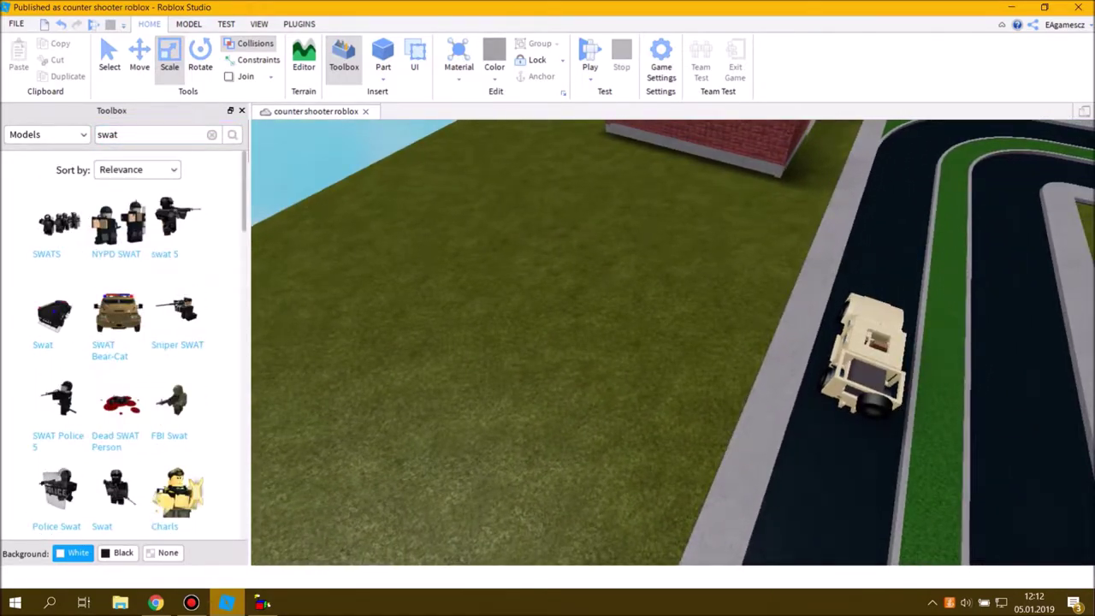
pyautogui.scroll(-4, 180, 224)
pyautogui.scroll(-3, 176, 291)
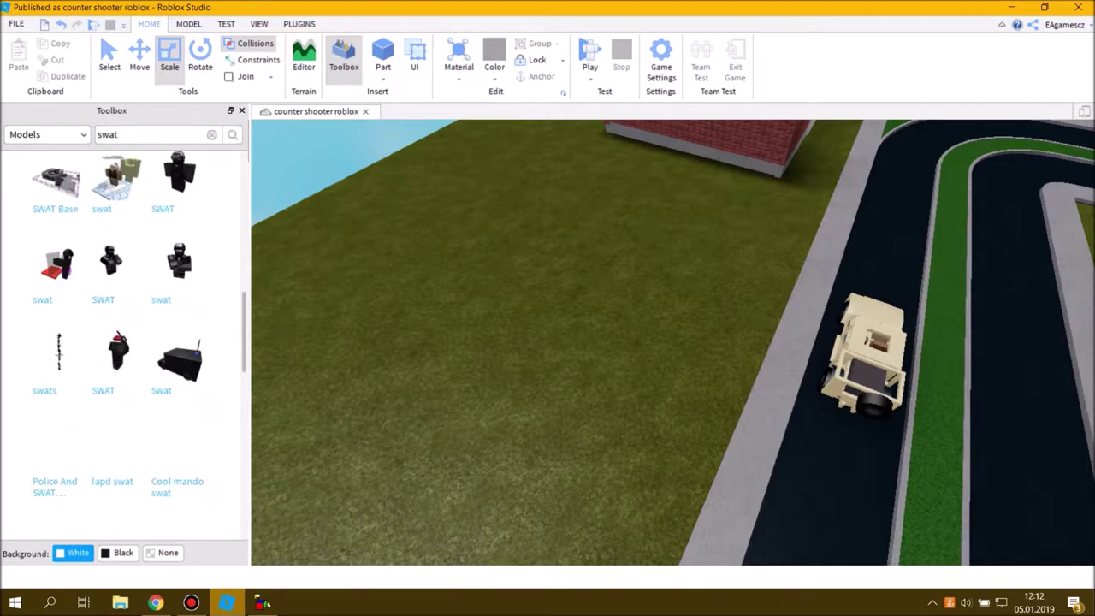
pyautogui.moveTo(598, 334)
pyautogui.mouseDown(button='right')
pyautogui.moveTo(650, 321)
pyautogui.moveTo(642, 213)
pyautogui.moveTo(611, 300)
pyautogui.moveTo(633, 320)
pyautogui.mouseUp(button='right')
pyautogui.press('w')
pyautogui.scroll(7, 120, 355)
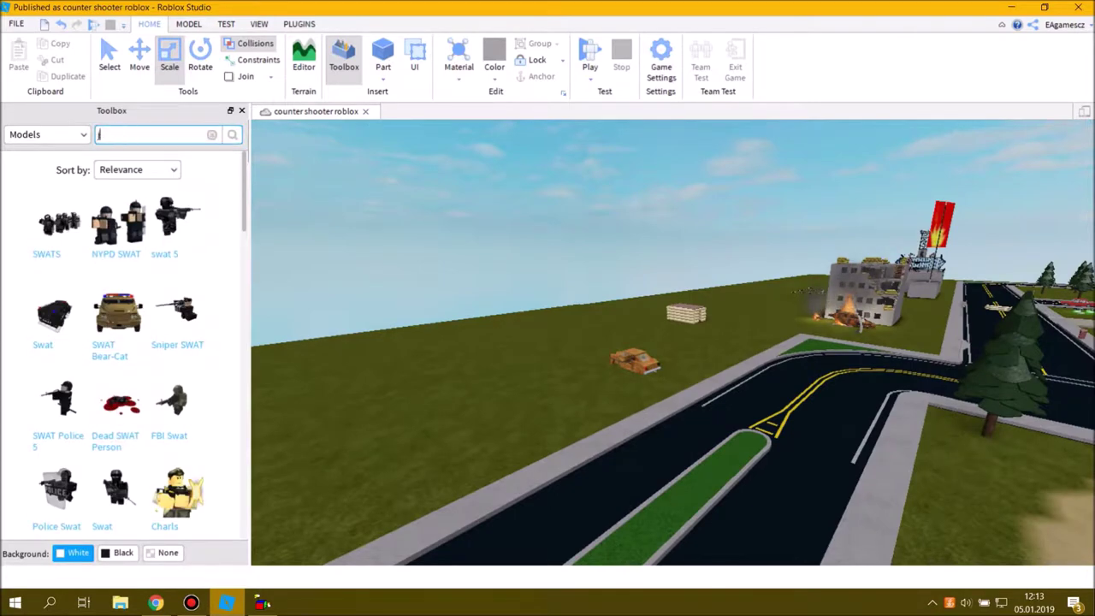
# Search the Toolbox models for "jailbreak".
pyautogui.press('Return')
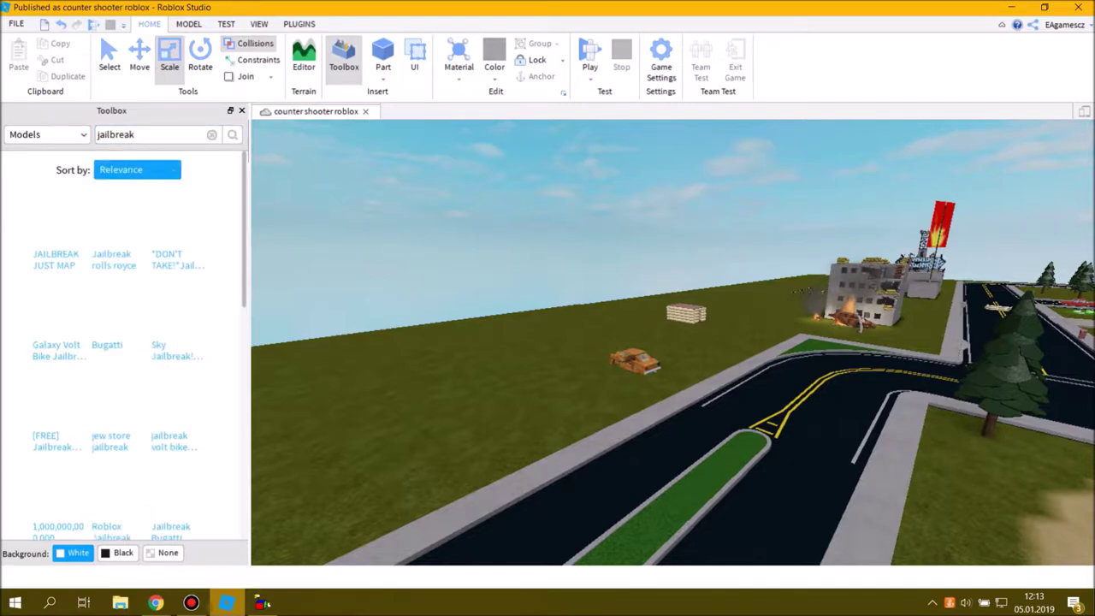
pyautogui.press('w')
pyautogui.moveTo(672, 342); pyautogui.dragTo(624, 368, button='right')
pyautogui.press('s')
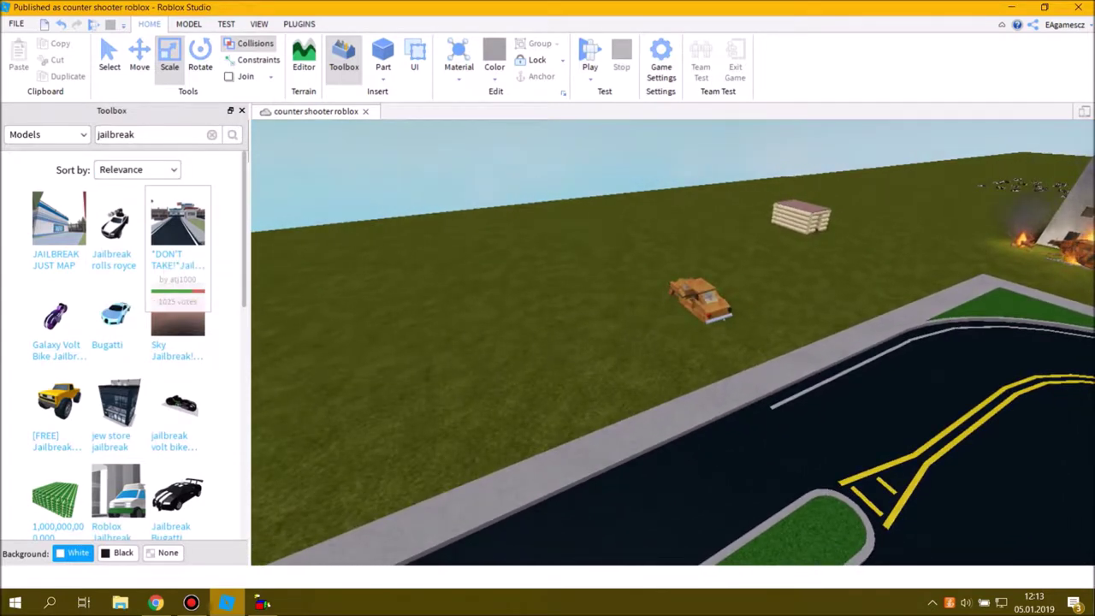
# Look through the "jailbreak" models for a police station.
pyautogui.scroll(-3, 178, 248)
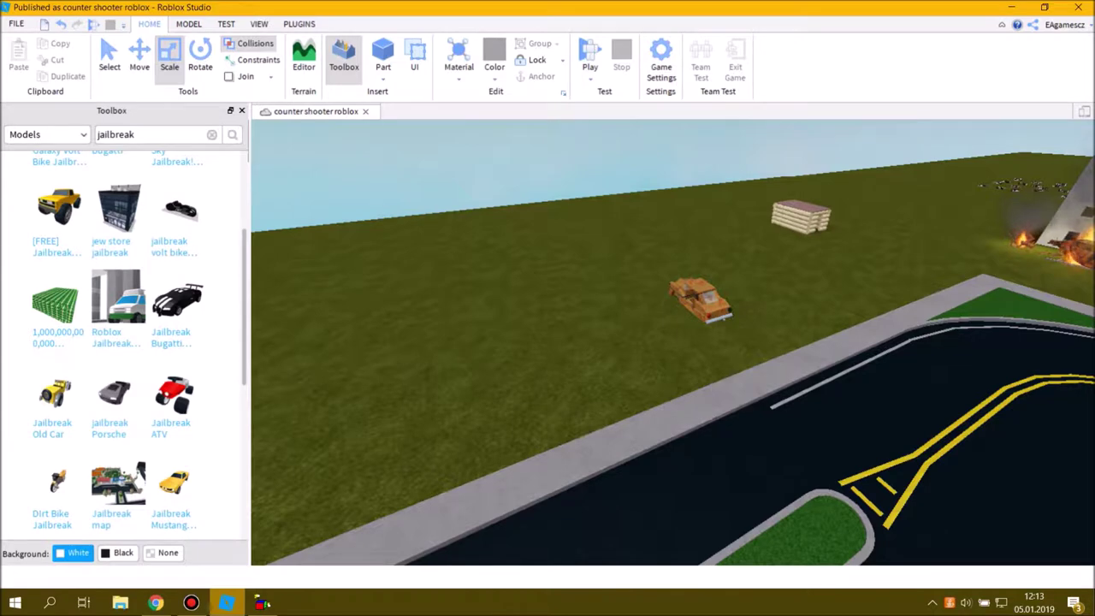
pyautogui.scroll(-3, 178, 273)
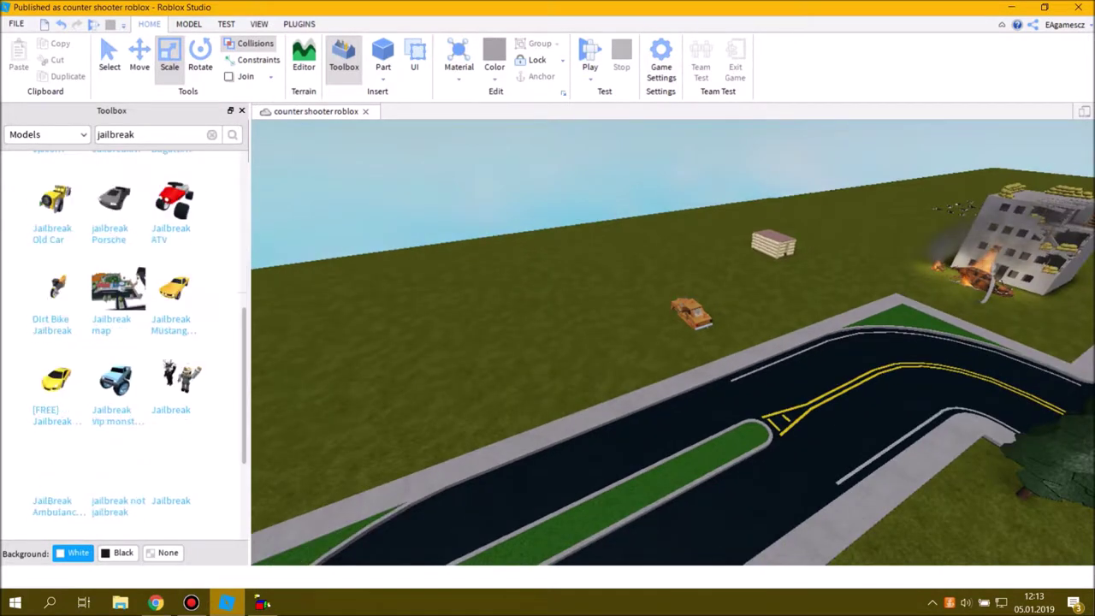
pyautogui.scroll(-3, 120, 342)
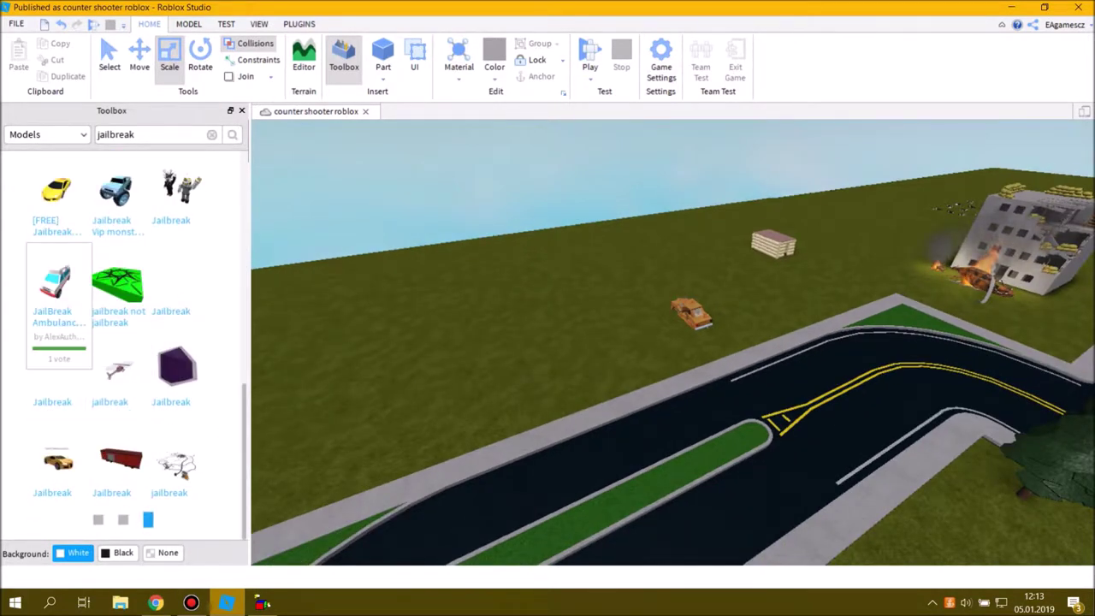
pyautogui.scroll(-3, 120, 343)
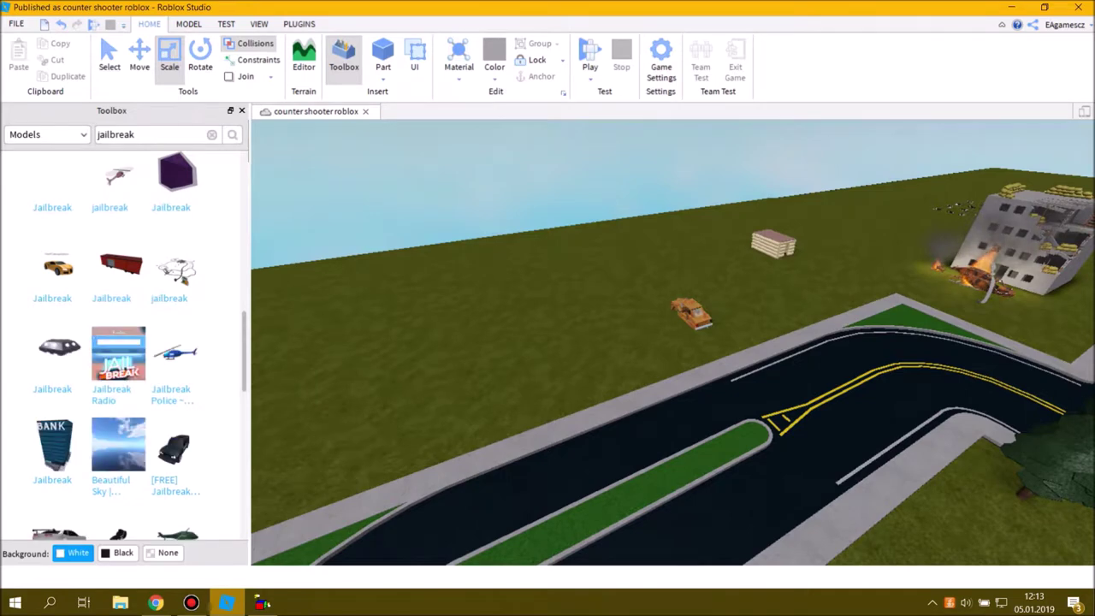
pyautogui.scroll(-3, 118, 453)
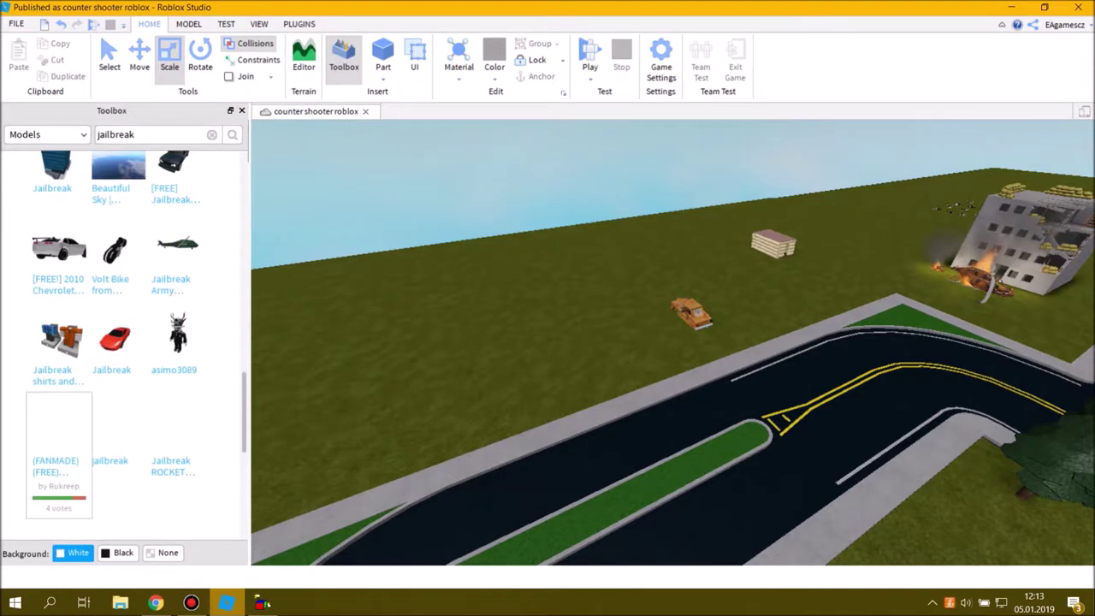
pyautogui.scroll(-6, 145, 410)
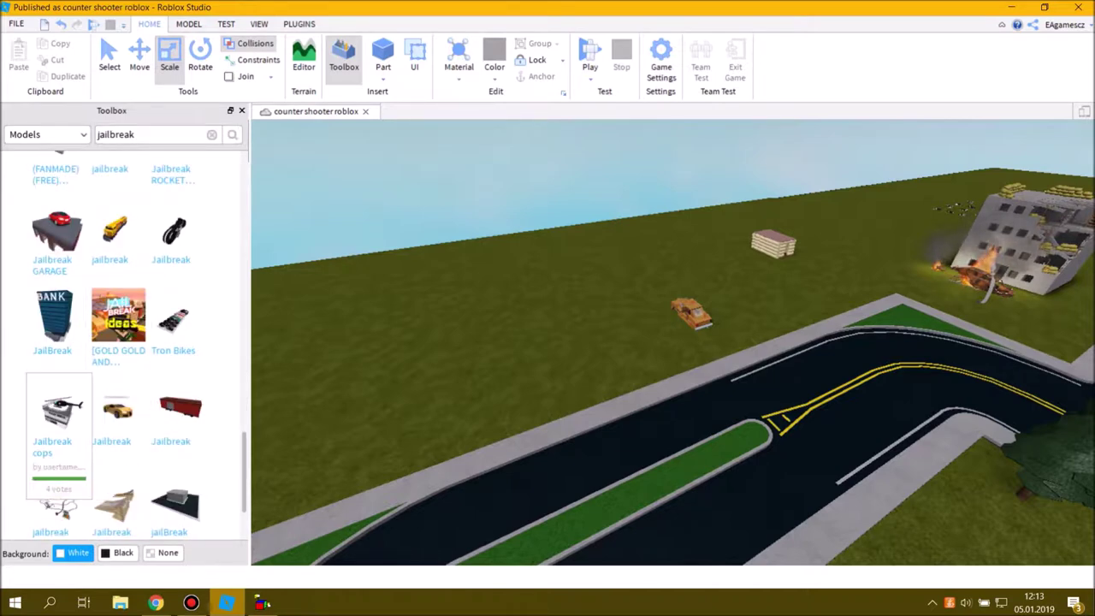
# Insert the Jailbreak cops model and move it onto the empty grass near the road bend.
pyautogui.click(58, 413)
pyautogui.moveTo(663, 376); pyautogui.dragTo(503, 325)
pyautogui.press('w')
pyautogui.moveTo(599, 342); pyautogui.dragTo(710, 342, button='right')
pyautogui.press('w')
pyautogui.press('w')
pyautogui.press('w')
# Rotate the police station with the Rotate tool so its driveway meets the outer edge of the road bend.
pyautogui.press('s')
pyautogui.hotkey('ctrl', '4')
pyautogui.press('d')
pyautogui.press('a')
pyautogui.press('s')
pyautogui.press('s')
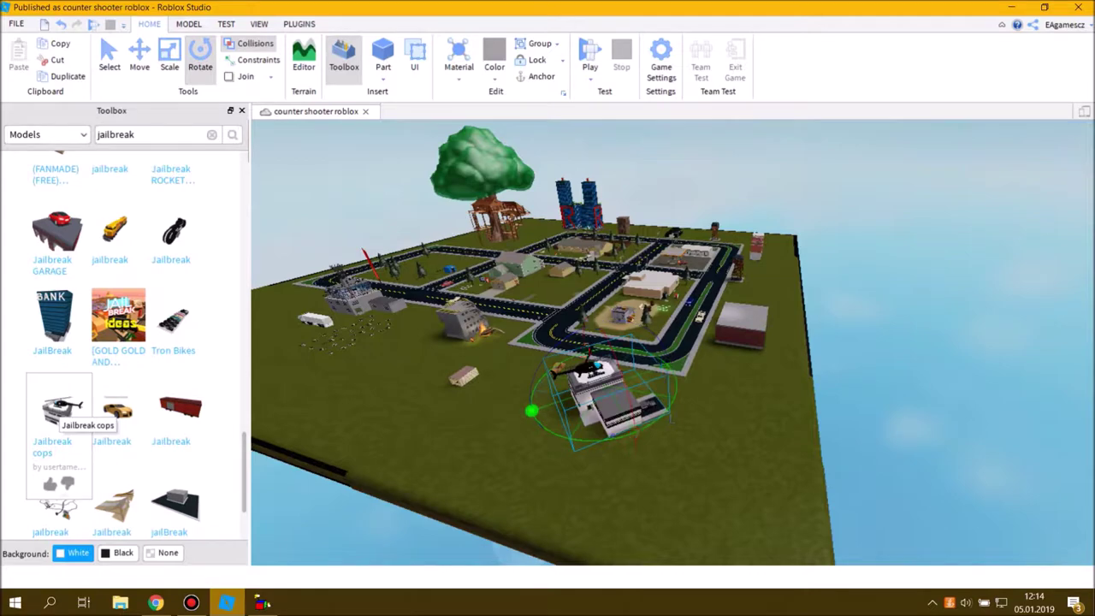
pyautogui.press('w')
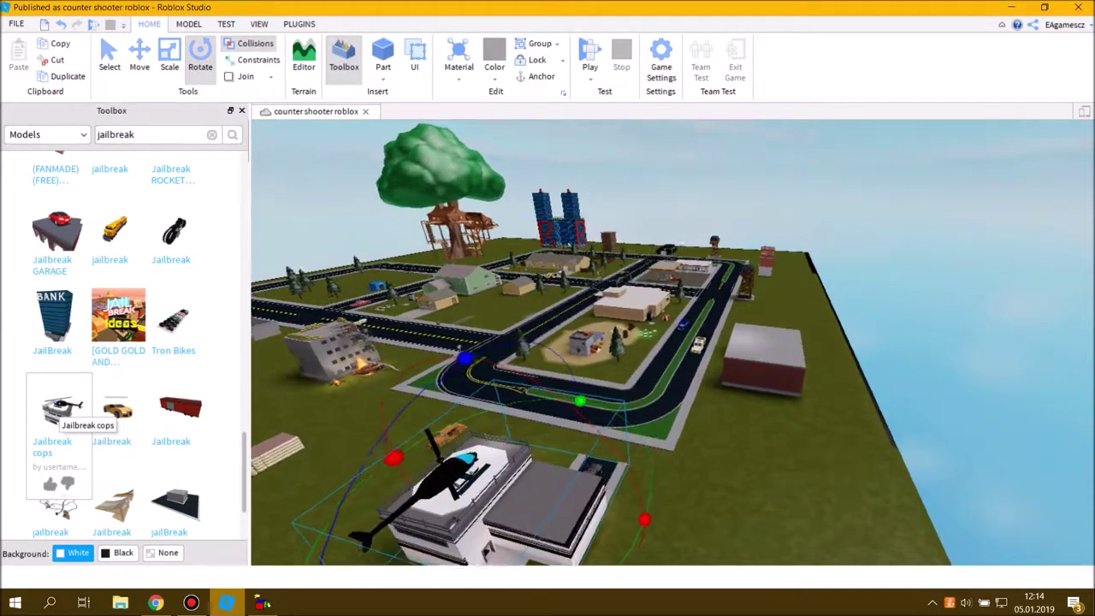
pyautogui.press('f')
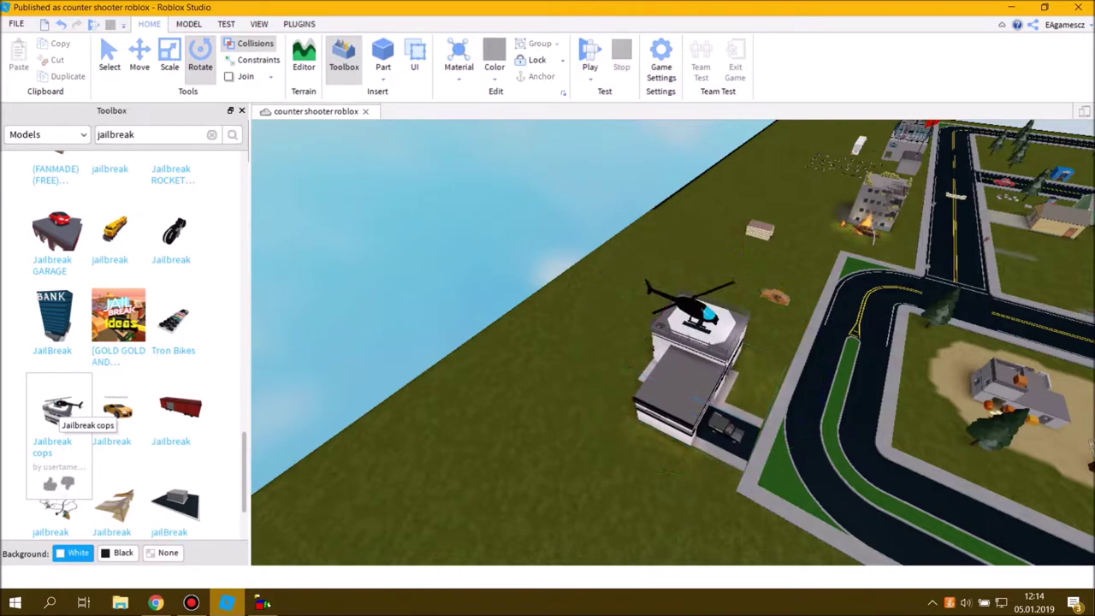
# Examine the placed police station and how its driveway meets the sidewalk and road bend.
pyautogui.press('w')
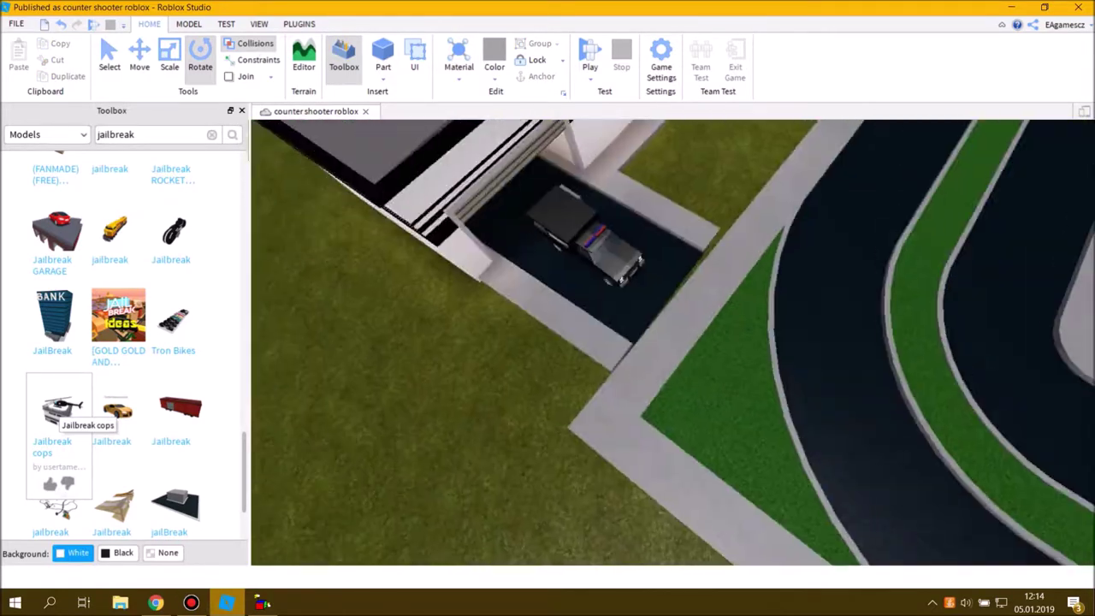
pyautogui.press('w')
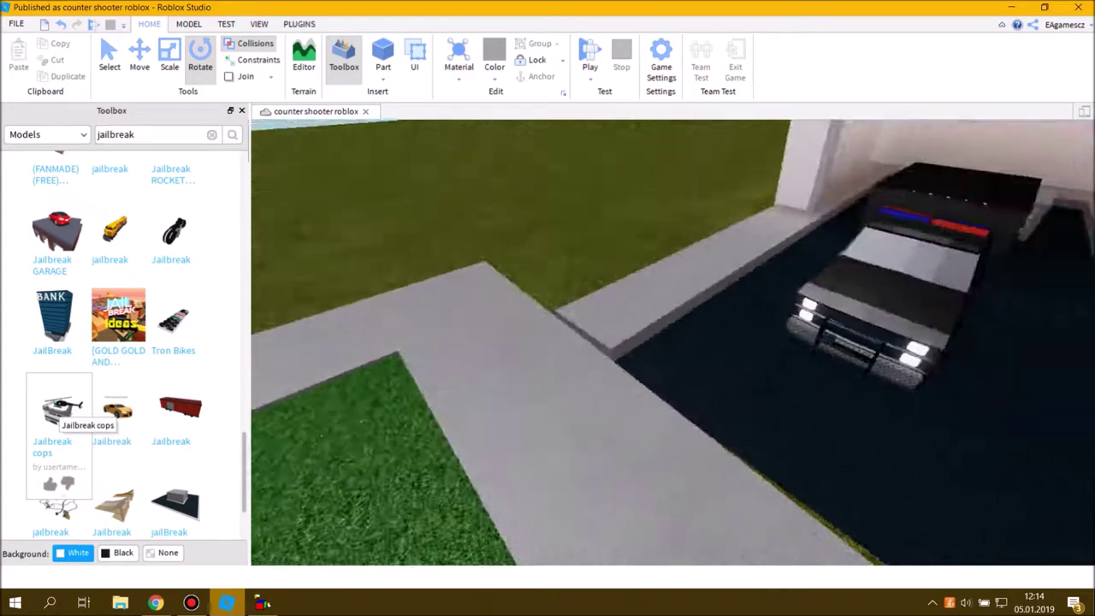
pyautogui.press('s')
pyautogui.press('w')
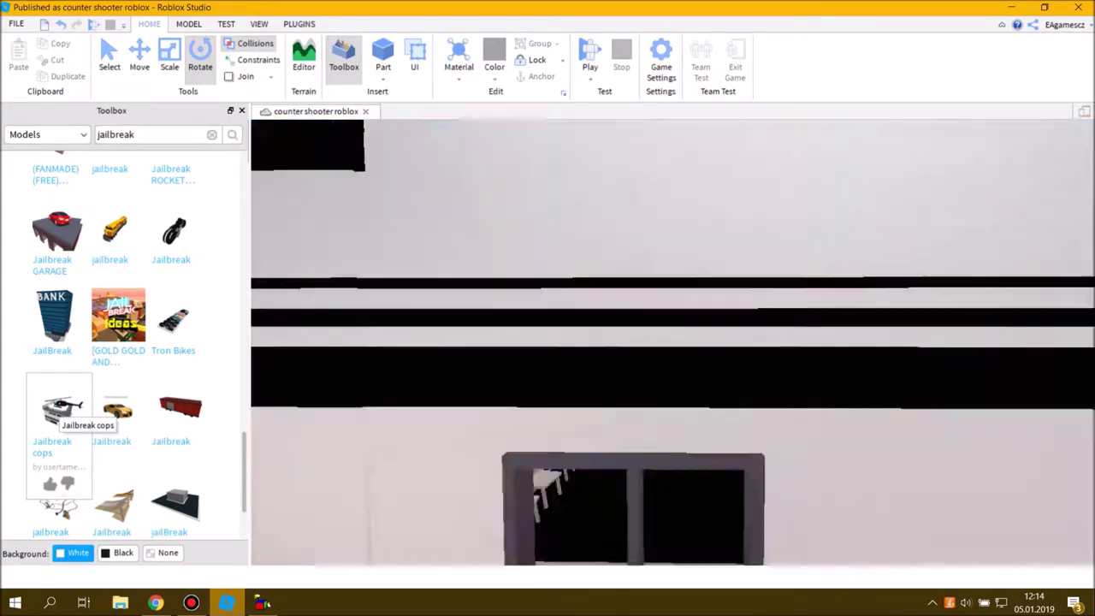
pyautogui.press('w')
pyautogui.press('s')
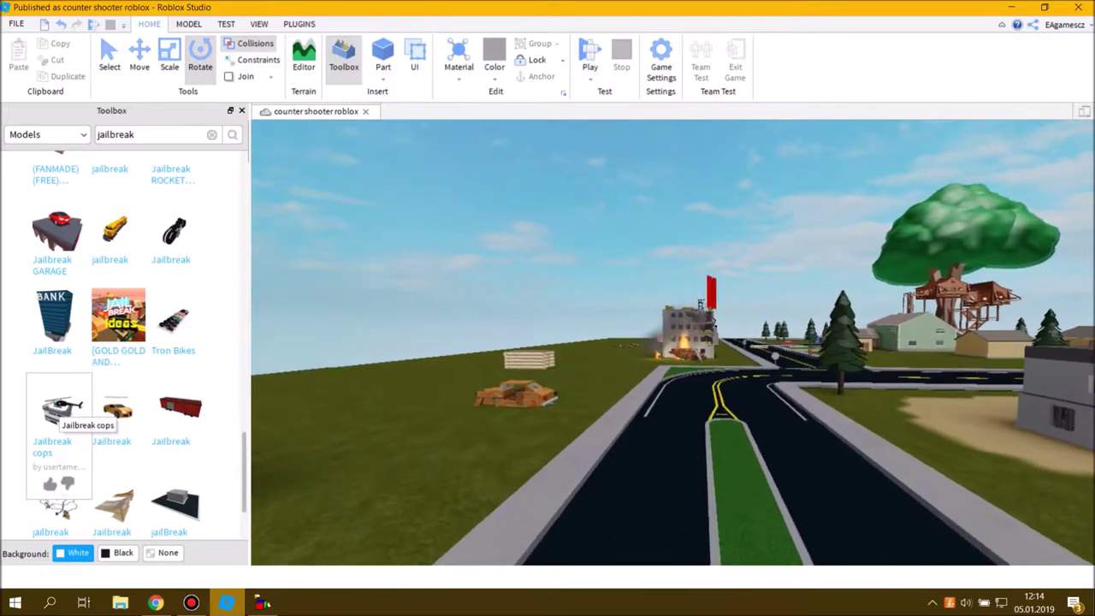
pyautogui.press('w')
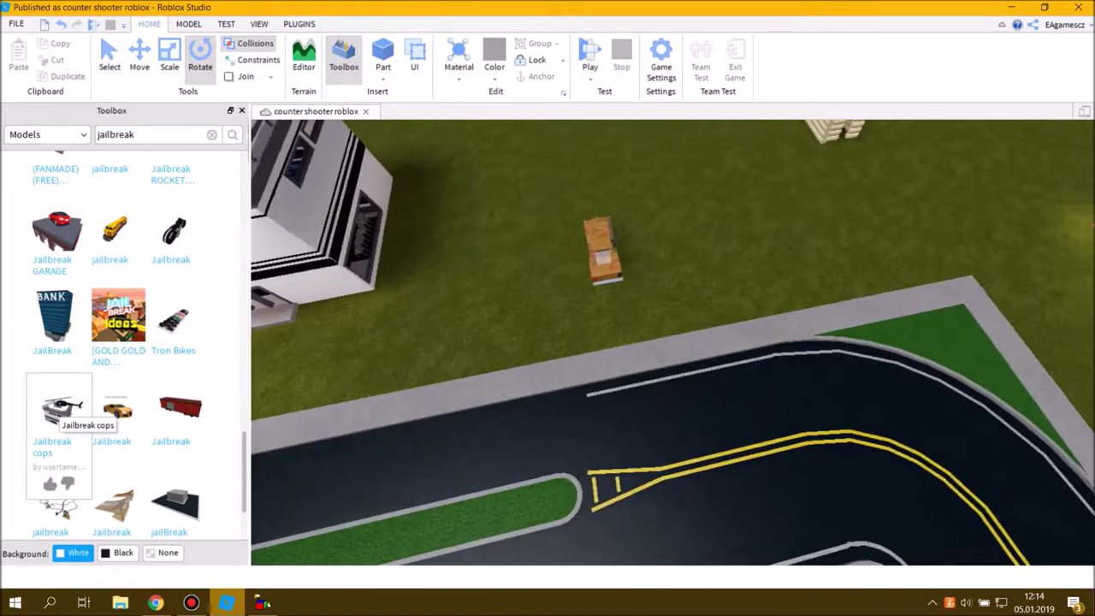
pyautogui.press('d')
# Insert the "Jailbreak #####" ramp pair from the "jailbreak" models at the crossroads near the treehouse.
pyautogui.scroll(-2, 175, 303)
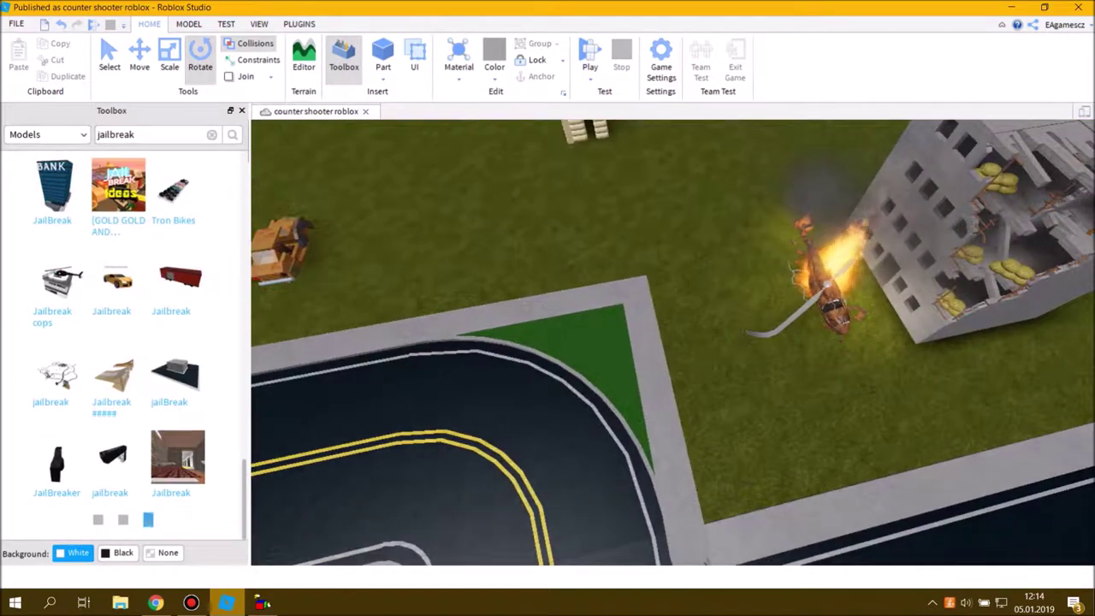
pyautogui.press('d')
pyautogui.scroll(-3, 179, 291)
pyautogui.press('d')
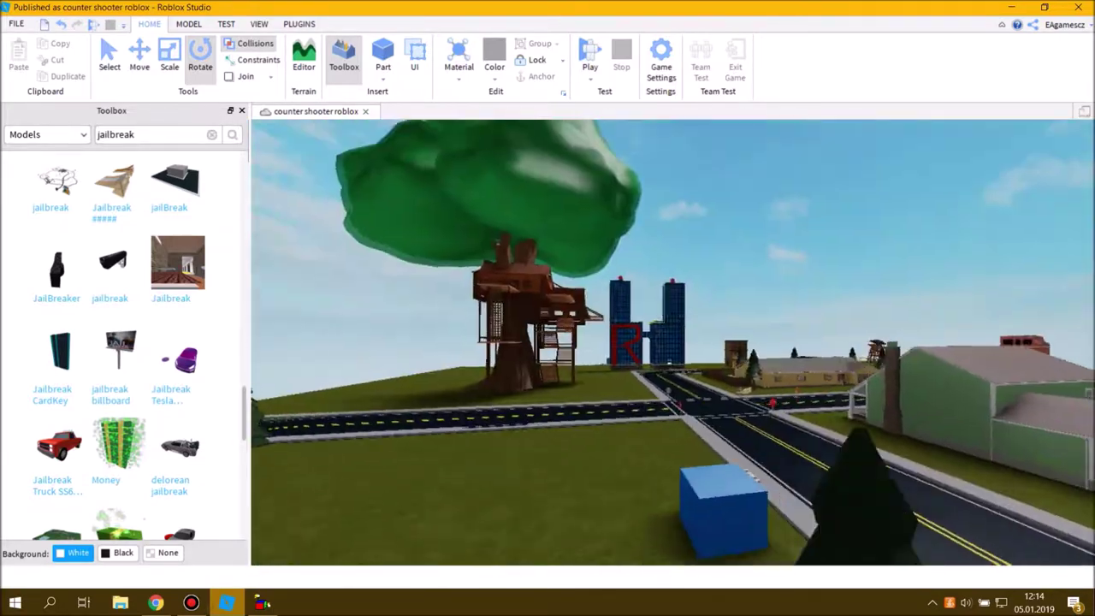
pyautogui.press('w')
pyautogui.press('w')
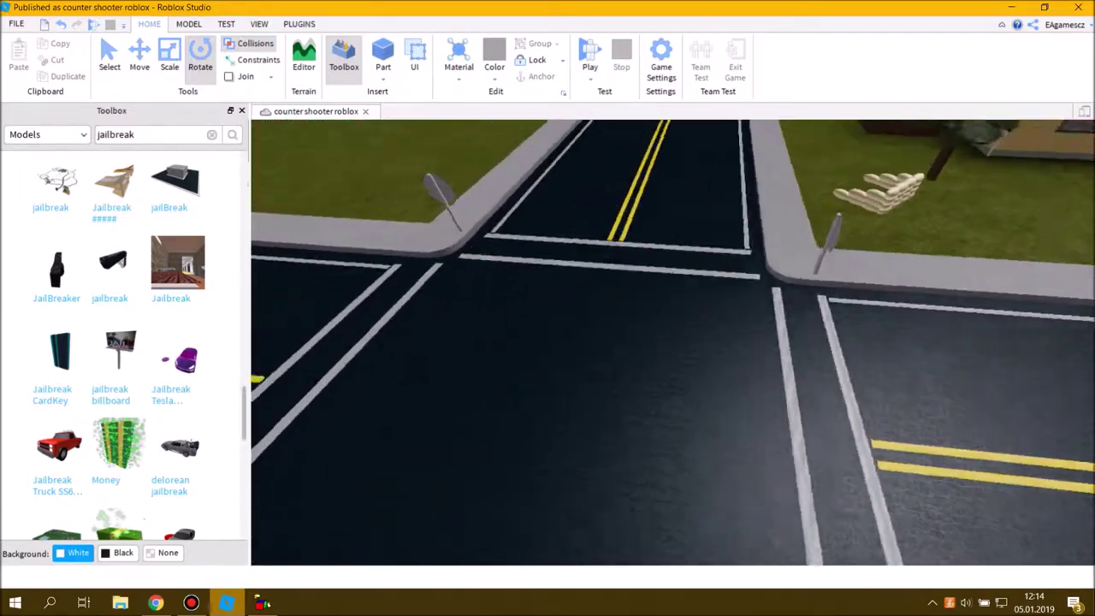
pyautogui.press('s')
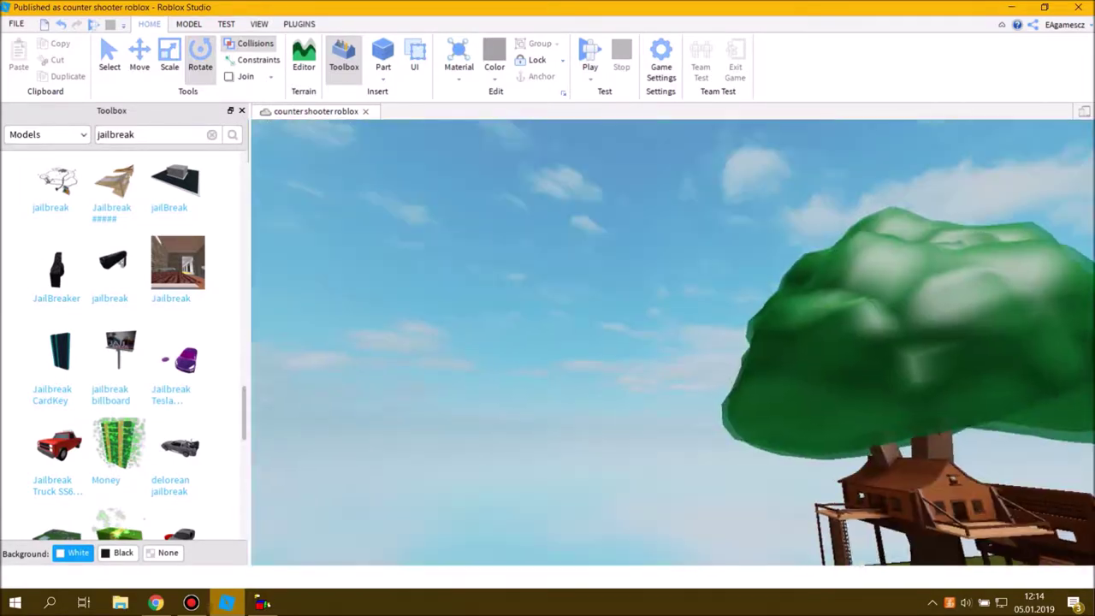
pyautogui.press('w')
pyautogui.press('w')
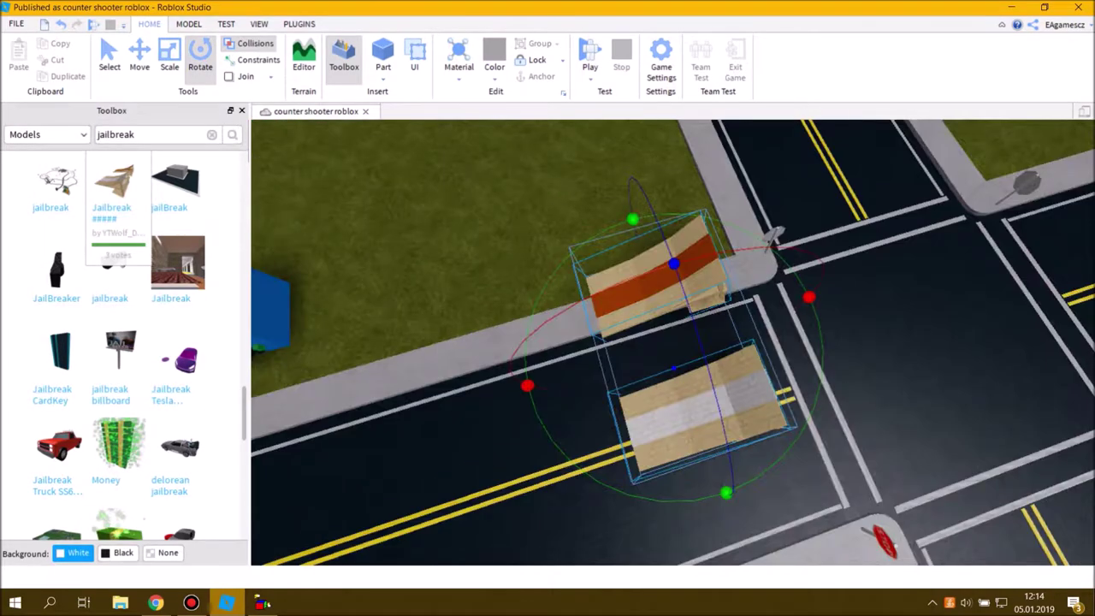
pyautogui.press('s')
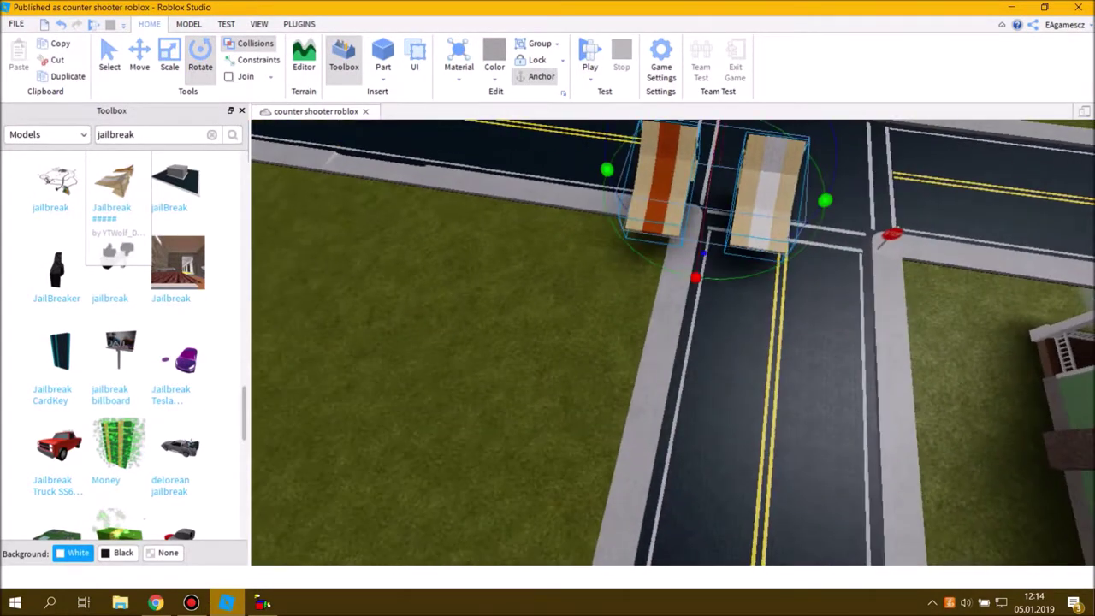
# Move the ramp pair onto the corner grass lot and shift the white-striped ramp across to the sidewalk on the treehouse side.
pyautogui.moveTo(768, 195); pyautogui.dragTo(680, 239)
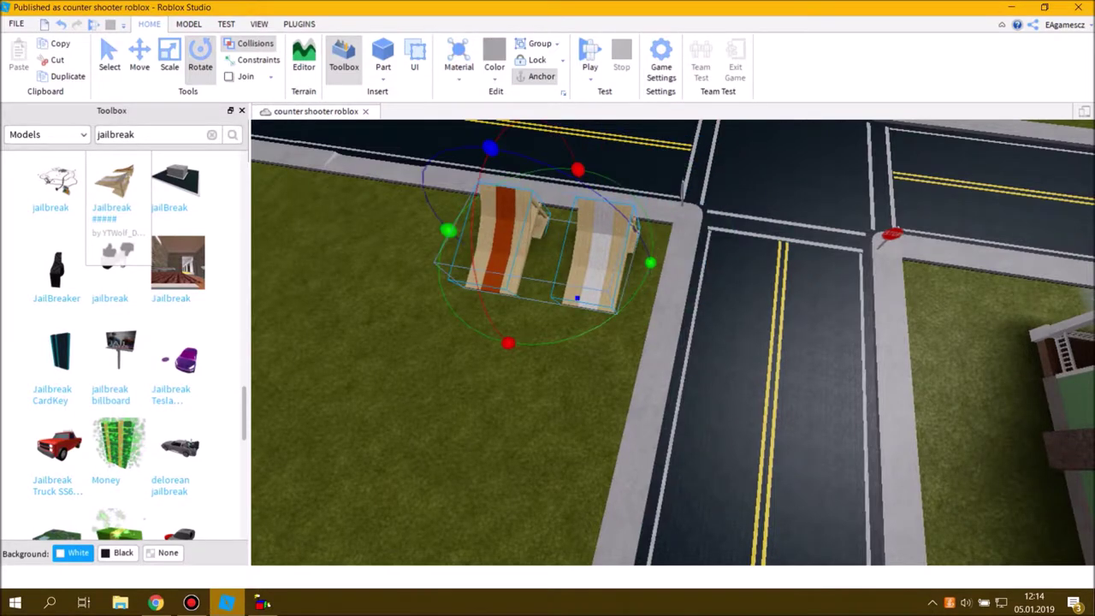
pyautogui.moveTo(502, 241); pyautogui.dragTo(404, 287)
pyautogui.moveTo(599, 256); pyautogui.dragTo(494, 293)
pyautogui.moveTo(493, 294); pyautogui.dragTo(548, 231, button='right')
pyautogui.moveTo(455, 312); pyautogui.dragTo(485, 316)
pyautogui.press('a')
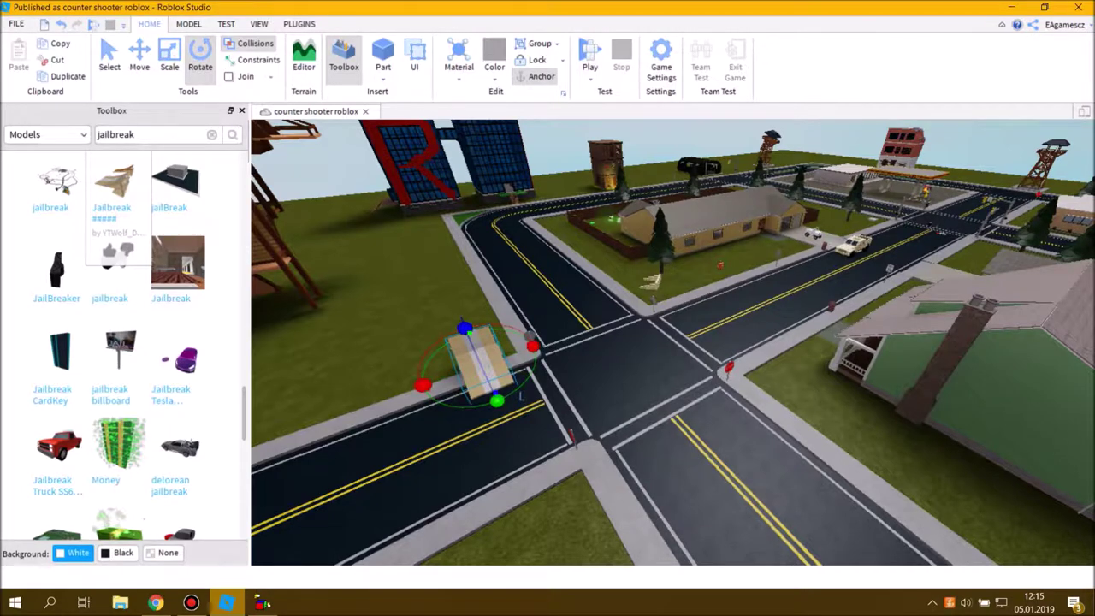
# Move the white-striped ramp off the sidewalk onto the grass beside the crossroads.
pyautogui.press('w')
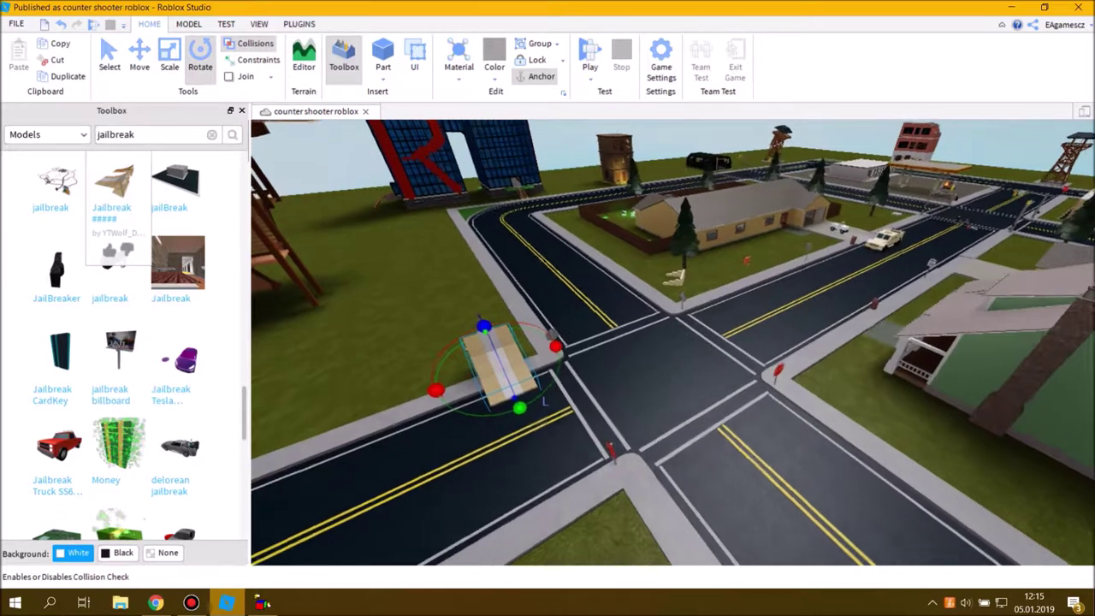
pyautogui.press('w')
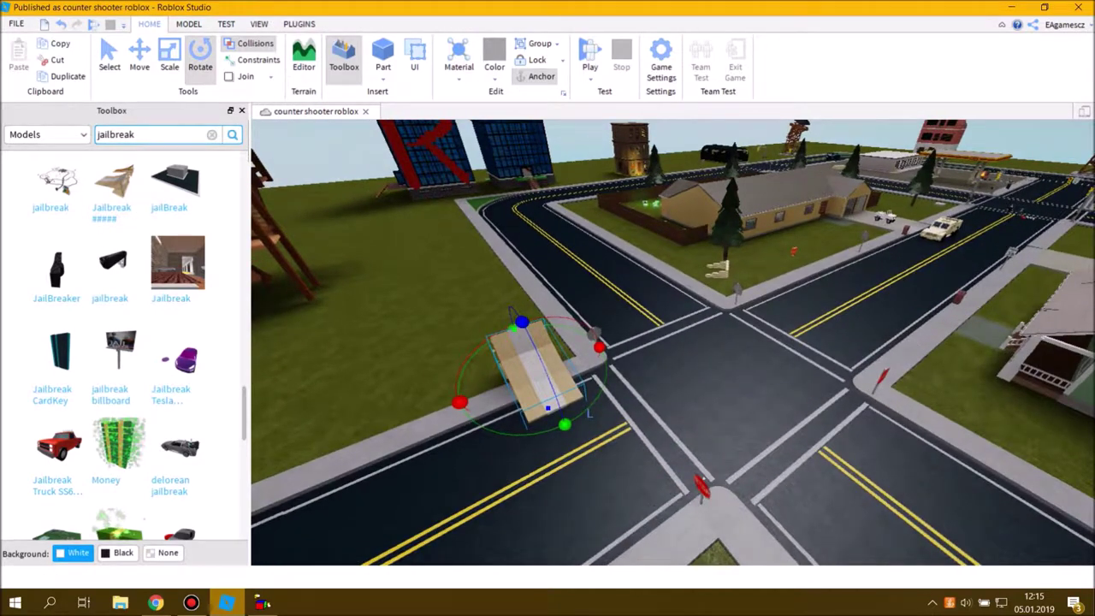
pyautogui.moveTo(539, 372); pyautogui.dragTo(405, 339)
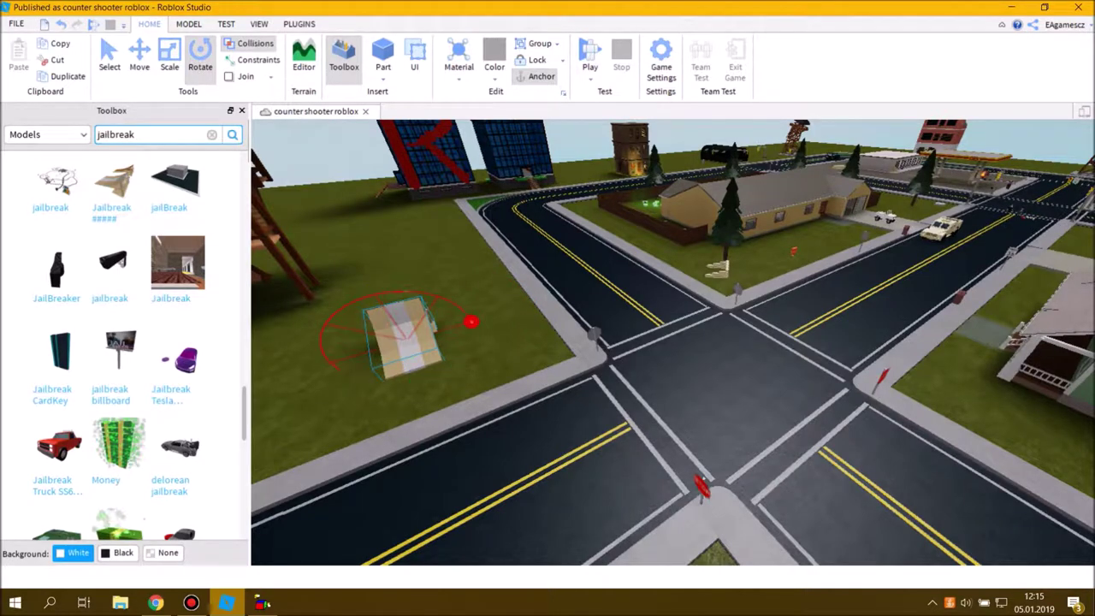
pyautogui.moveTo(405, 339); pyautogui.dragTo(342, 342, button='right')
# Carry the white-striped ramp out past the map's edge and back to the roadside grass near the crossroads.
pyautogui.moveTo(406, 339); pyautogui.dragTo(293, 219)
pyautogui.press('s')
pyautogui.press('a')
pyautogui.press('w')
pyautogui.moveTo(294, 219); pyautogui.dragTo(270, 235, button='right')
pyautogui.press('w')
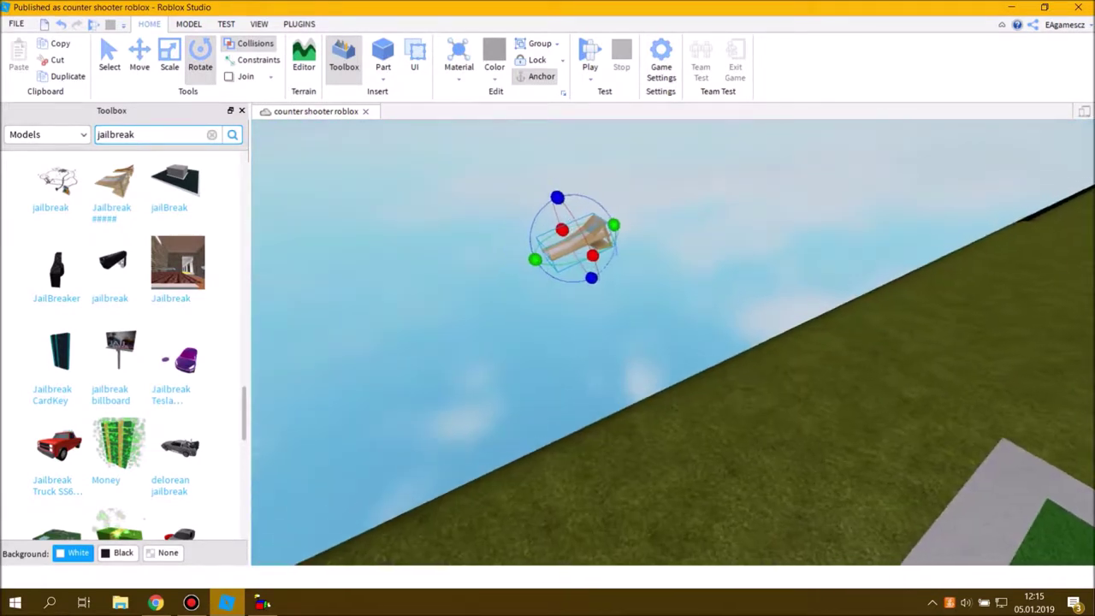
pyautogui.moveTo(615, 225); pyautogui.dragTo(590, 244)
pyautogui.moveTo(586, 240); pyautogui.dragTo(676, 244, button='right')
pyautogui.press('d')
pyautogui.moveTo(590, 244); pyautogui.dragTo(831, 171)
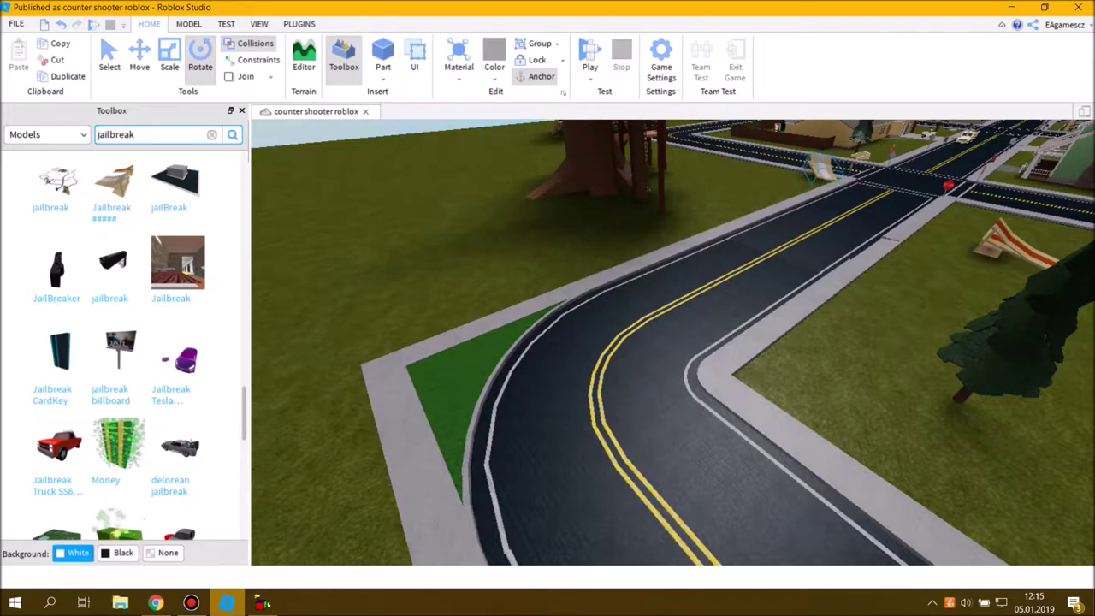
pyautogui.press('w')
pyautogui.moveTo(672, 342); pyautogui.dragTo(736, 354, button='right')
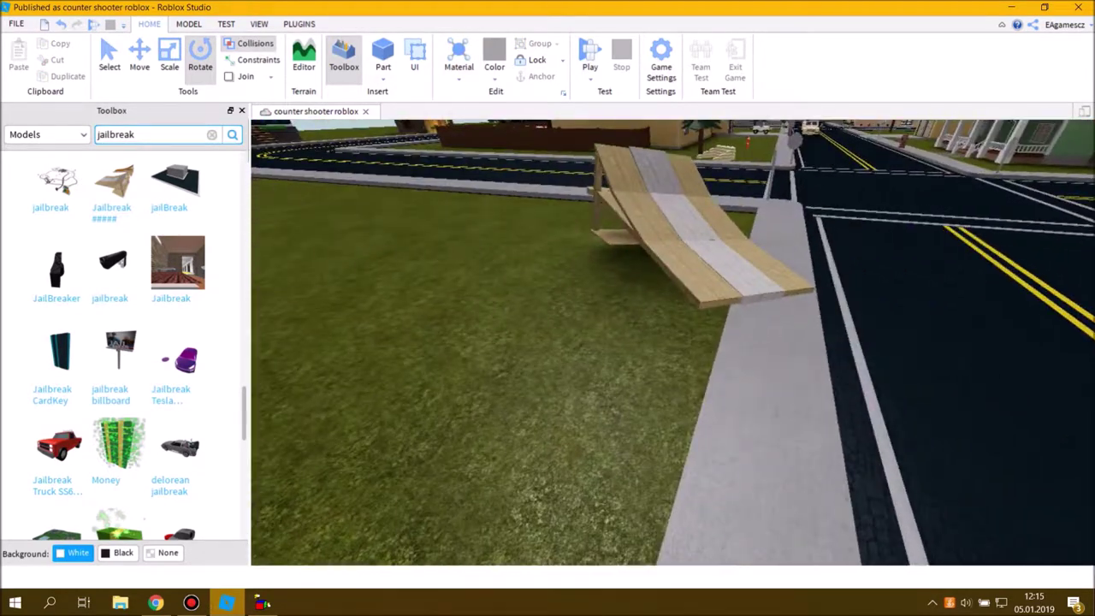
# Shift the white-striped ramp from the grass onto the edge of the road before the crossroads.
pyautogui.moveTo(733, 224); pyautogui.dragTo(843, 214)
pyautogui.moveTo(821, 224); pyautogui.dragTo(842, 214, button='right')
pyautogui.moveTo(854, 224); pyautogui.dragTo(811, 249)
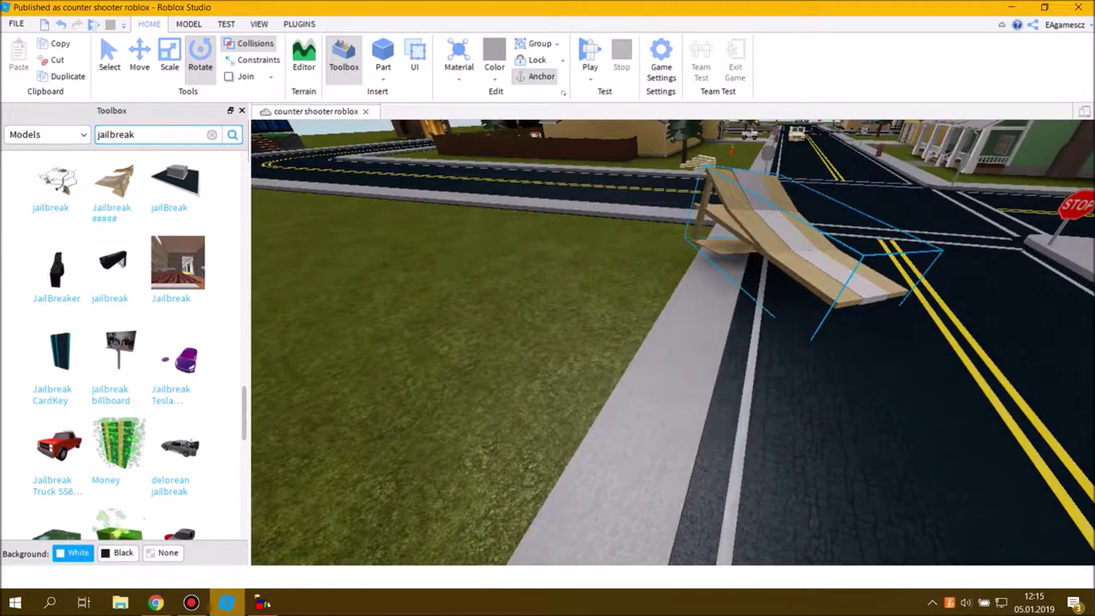
pyautogui.press('s')
# Reposition the white-striped ramp from the road edge onto the middle of the crossroads.
pyautogui.moveTo(724, 260); pyautogui.dragTo(476, 374)
pyautogui.moveTo(537, 329); pyautogui.dragTo(477, 373, button='right')
pyautogui.moveTo(476, 374); pyautogui.dragTo(496, 345)
pyautogui.moveTo(476, 374); pyautogui.dragTo(496, 345, button='right')
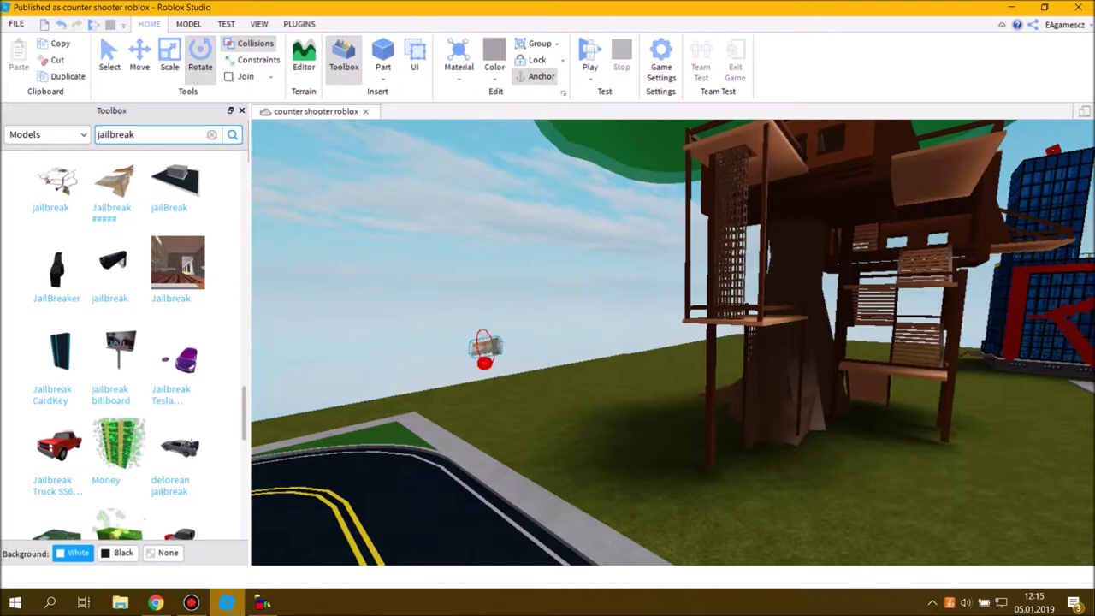
pyautogui.press('w')
pyautogui.moveTo(484, 349); pyautogui.dragTo(479, 396, button='right')
pyautogui.press('a')
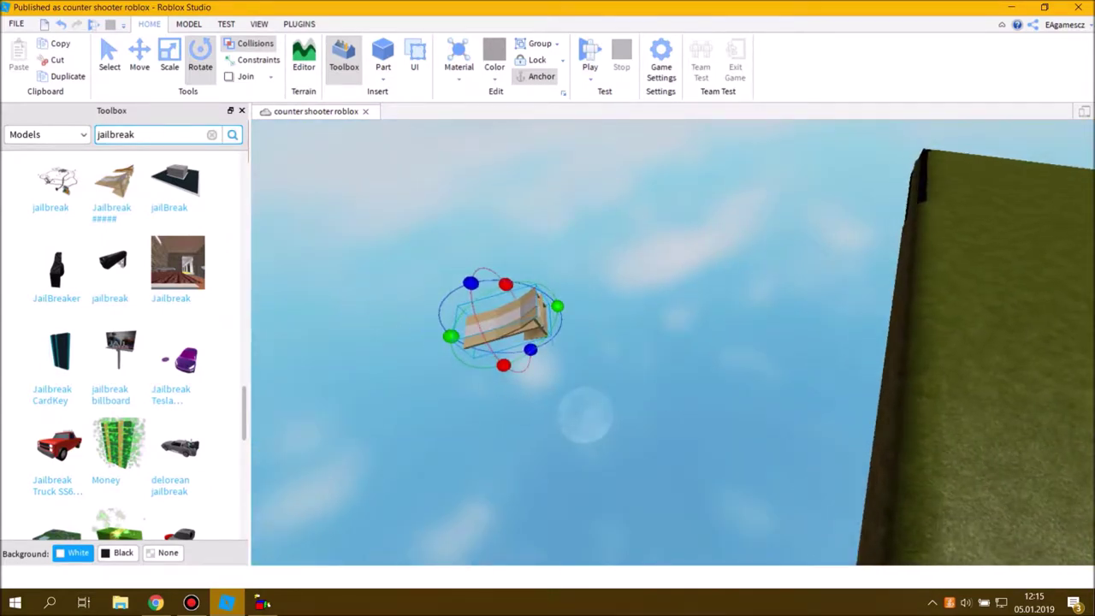
pyautogui.moveTo(558, 307); pyautogui.dragTo(587, 293)
pyautogui.moveTo(581, 297); pyautogui.dragTo(586, 294, button='right')
pyautogui.moveTo(587, 294); pyautogui.dragTo(609, 294)
pyautogui.moveTo(587, 293); pyautogui.dragTo(609, 294, button='right')
pyautogui.moveTo(608, 294); pyautogui.dragTo(633, 288)
pyautogui.moveTo(609, 294); pyautogui.dragTo(633, 287, button='right')
pyautogui.moveTo(633, 287); pyautogui.dragTo(876, 289)
pyautogui.scroll(2, 768, 349)
pyautogui.scroll(2, 876, 289)
pyautogui.moveTo(889, 263); pyautogui.dragTo(821, 320, button='right')
pyautogui.press('w')
pyautogui.press('w')
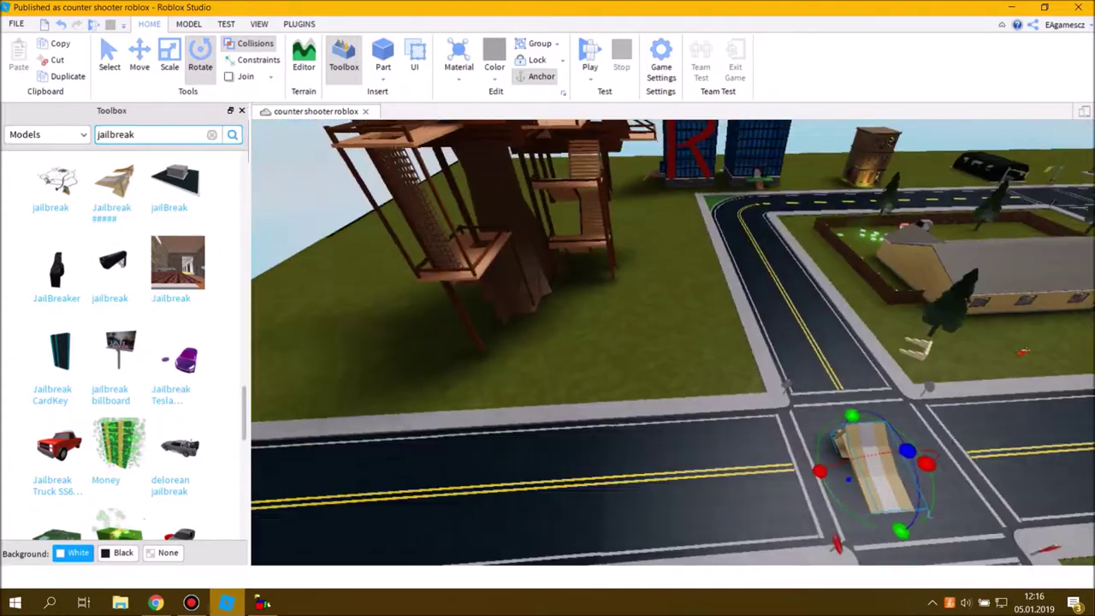
# Place the white-striped ramp in the side road just past the crossing lines, with its slope facing away from the crossroads.
pyautogui.press('d')
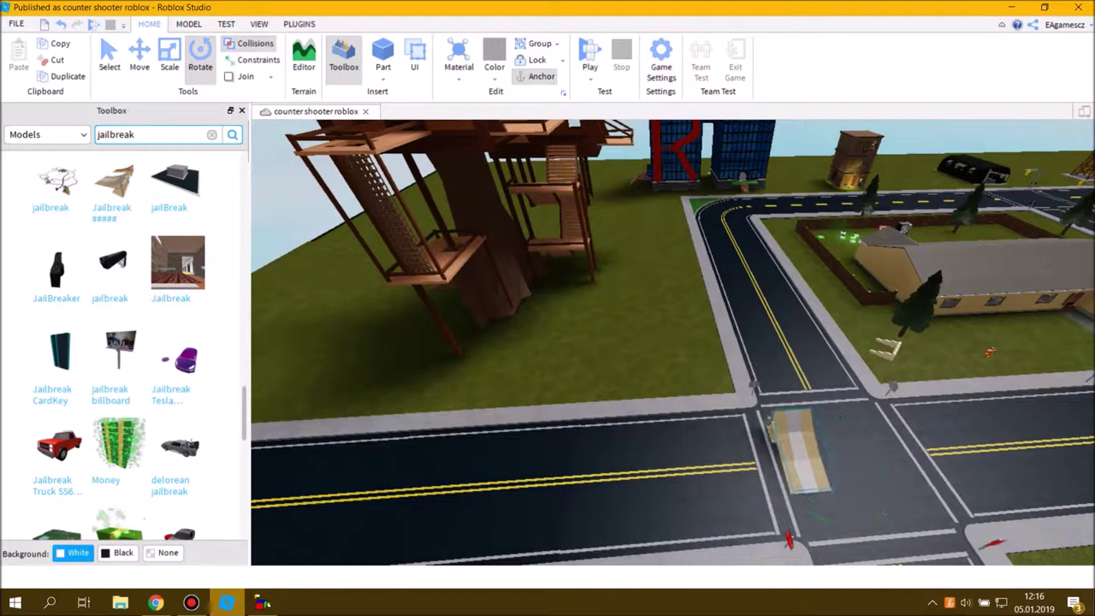
pyautogui.press('d')
pyautogui.moveTo(833, 479); pyautogui.dragTo(795, 500, button='right')
pyautogui.moveTo(834, 483); pyautogui.dragTo(835, 499)
pyautogui.moveTo(835, 498); pyautogui.dragTo(830, 477, button='right')
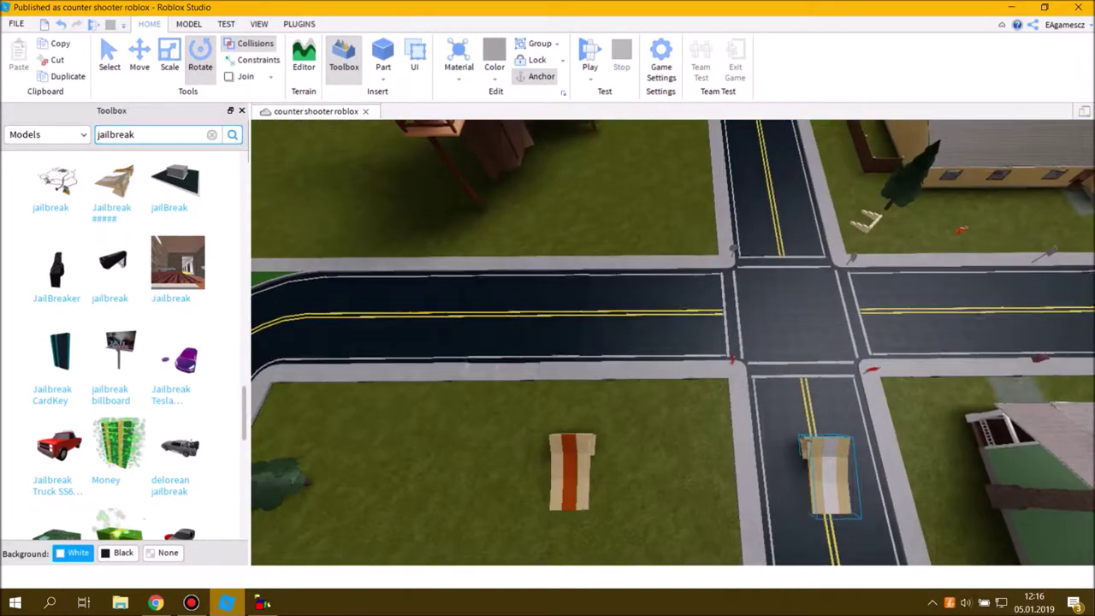
pyautogui.moveTo(830, 476); pyautogui.dragTo(819, 446)
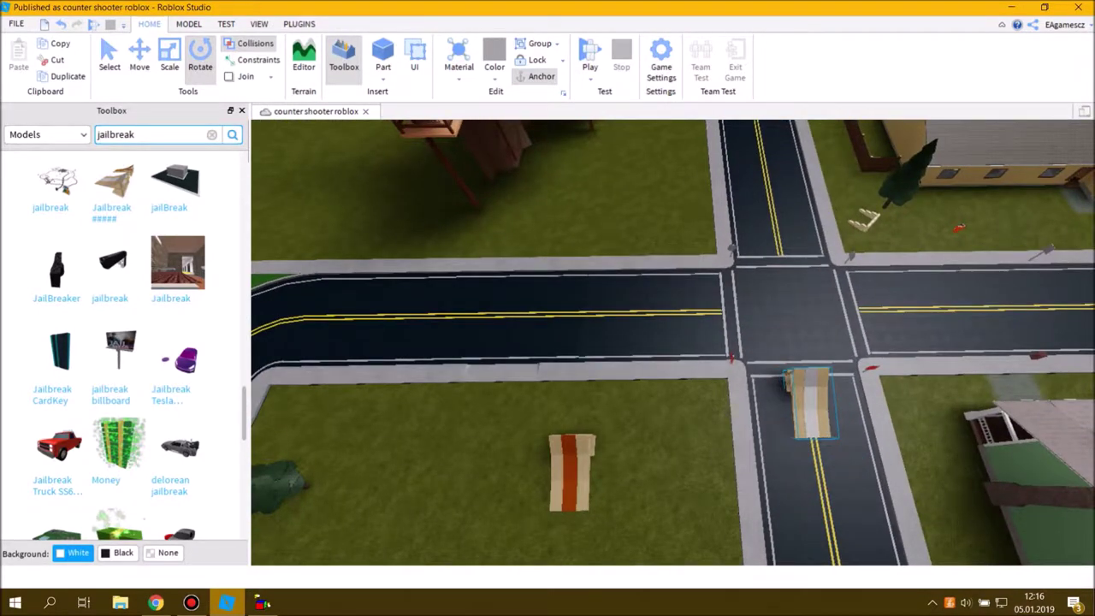
# Delete the orange-striped ramp from the grass lot beside the crossroads.
pyautogui.press('w')
pyautogui.moveTo(813, 454); pyautogui.dragTo(916, 342, button='right')
pyautogui.press('w')
pyautogui.moveTo(714, 376); pyautogui.dragTo(500, 418, button='right')
pyautogui.press('s')
pyautogui.click(764, 473)
pyautogui.press('w')
pyautogui.press('s')
pyautogui.press('w')
pyautogui.press('w')
pyautogui.press('w')
pyautogui.press('Delete')
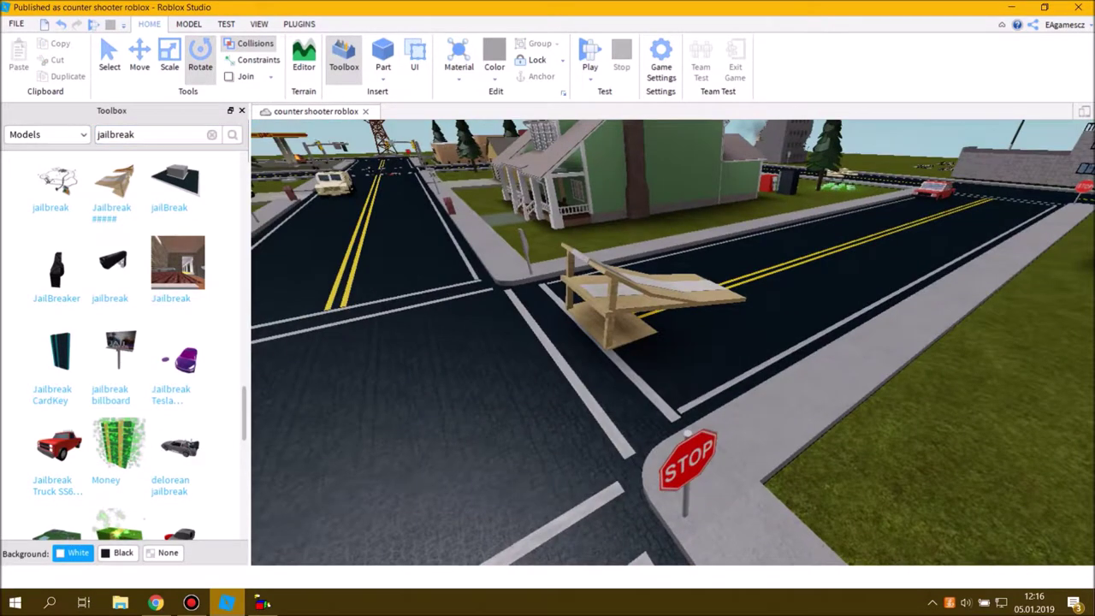
# Look through more of the "jailbreak" models for a vehicle to add to the streets.
pyautogui.scroll(-7, 175, 428)
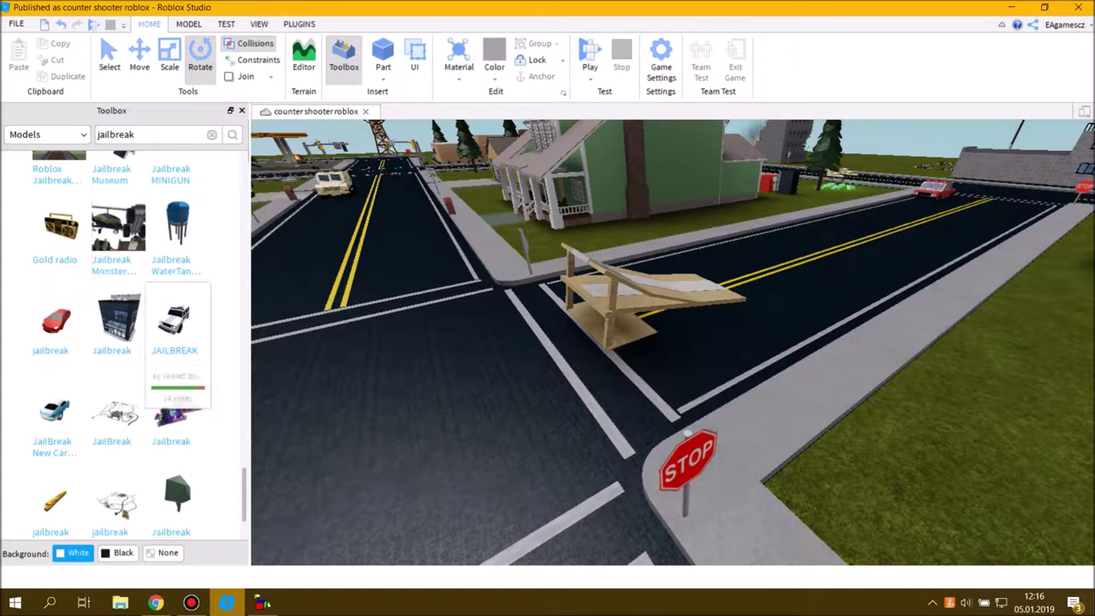
pyautogui.scroll(-3, 175, 419)
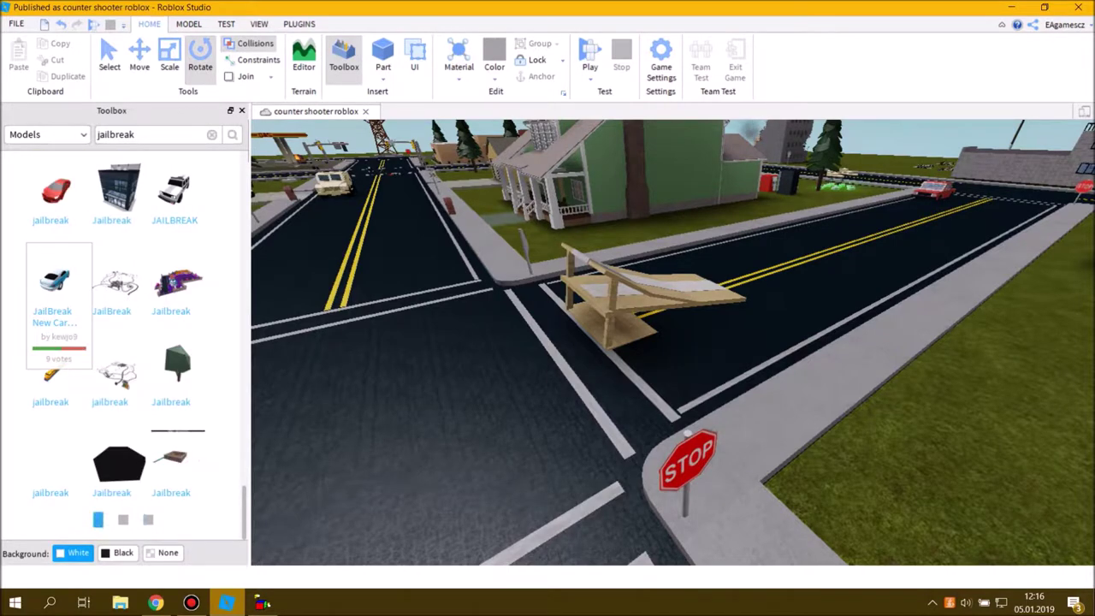
pyautogui.scroll(-7, 120, 359)
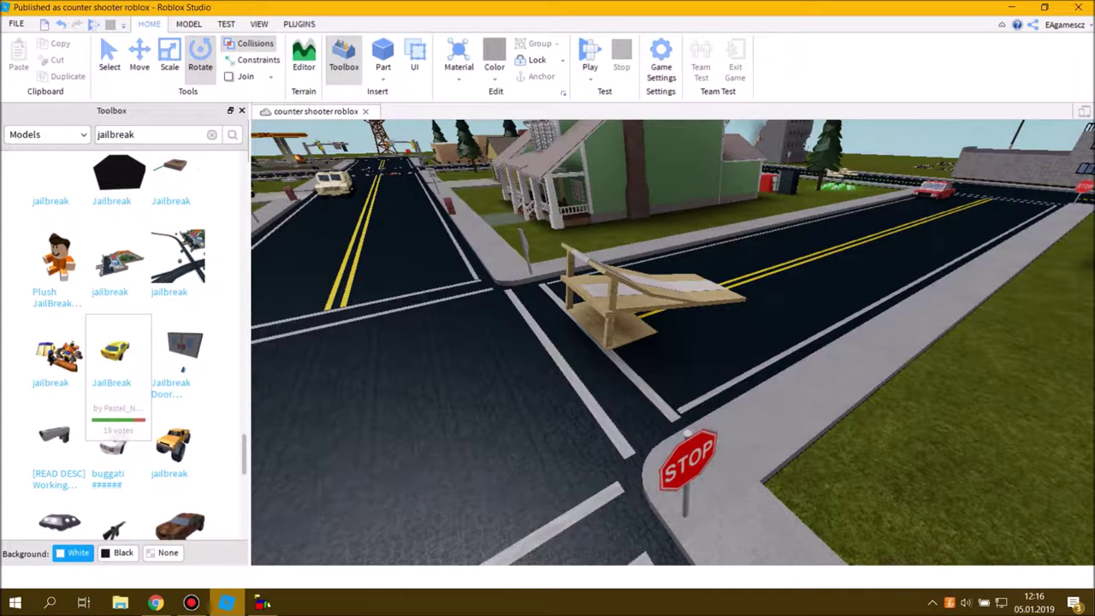
pyautogui.scroll(-5, 177, 342)
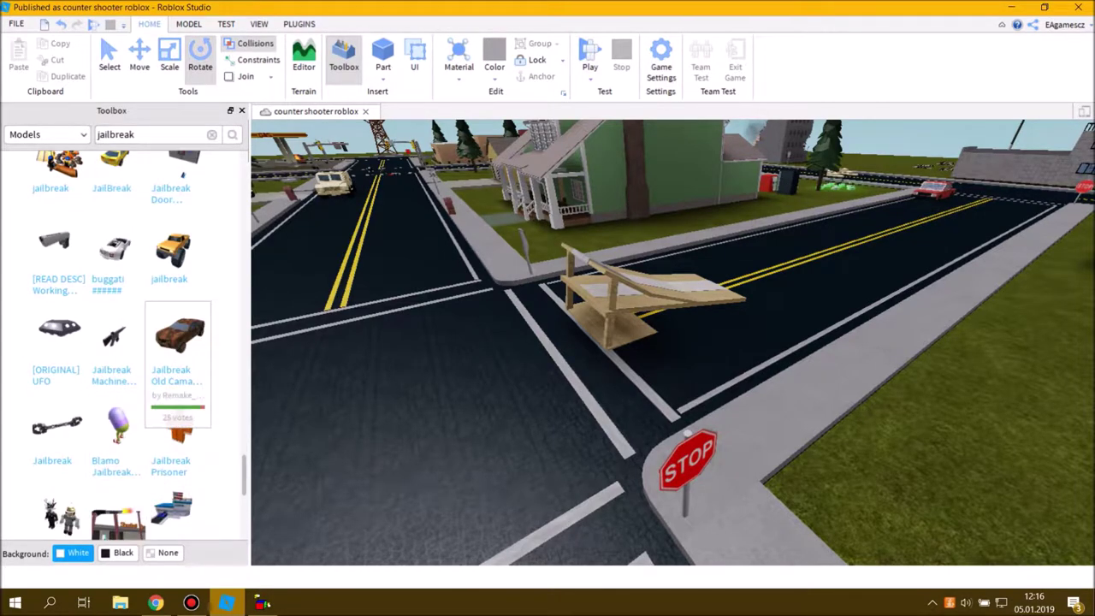
pyautogui.moveTo(598, 342); pyautogui.dragTo(505, 372, button='right')
pyautogui.scroll(-5, 672, 360)
pyautogui.scroll(-5, 672, 359)
# Insert the Jailbreak Old Camaro model on the road junction near the gas station.
pyautogui.press('w')
pyautogui.press('w')
pyautogui.press('s')
pyautogui.press('d')
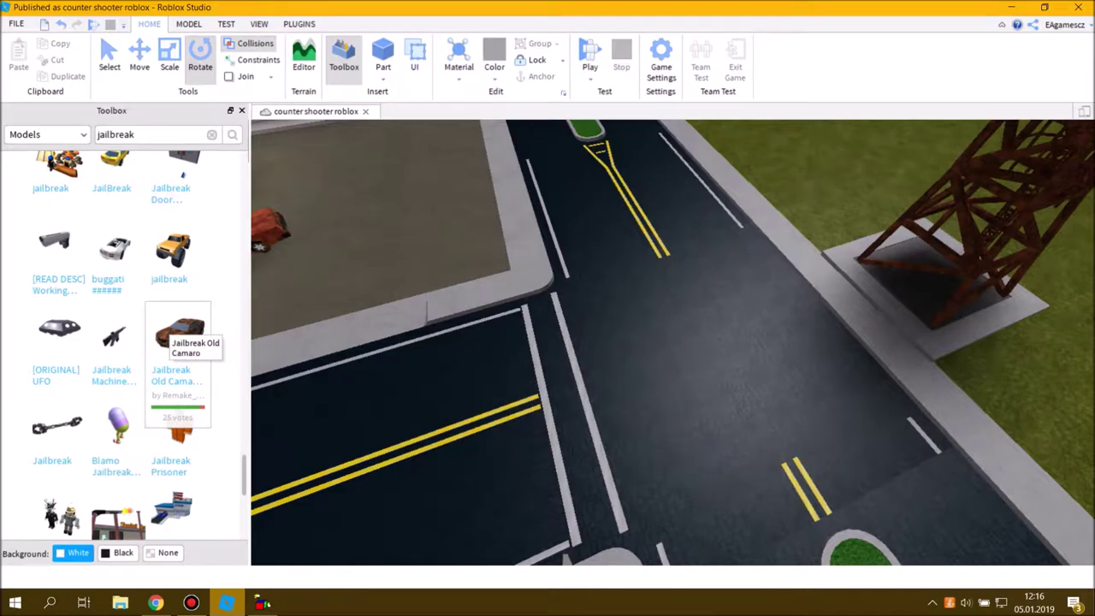
pyautogui.click(177, 334)
pyautogui.moveTo(697, 360); pyautogui.dragTo(558, 286)
pyautogui.moveTo(558, 286); pyautogui.dragTo(567, 310, button='right')
pyautogui.moveTo(566, 310); pyautogui.dragTo(609, 355)
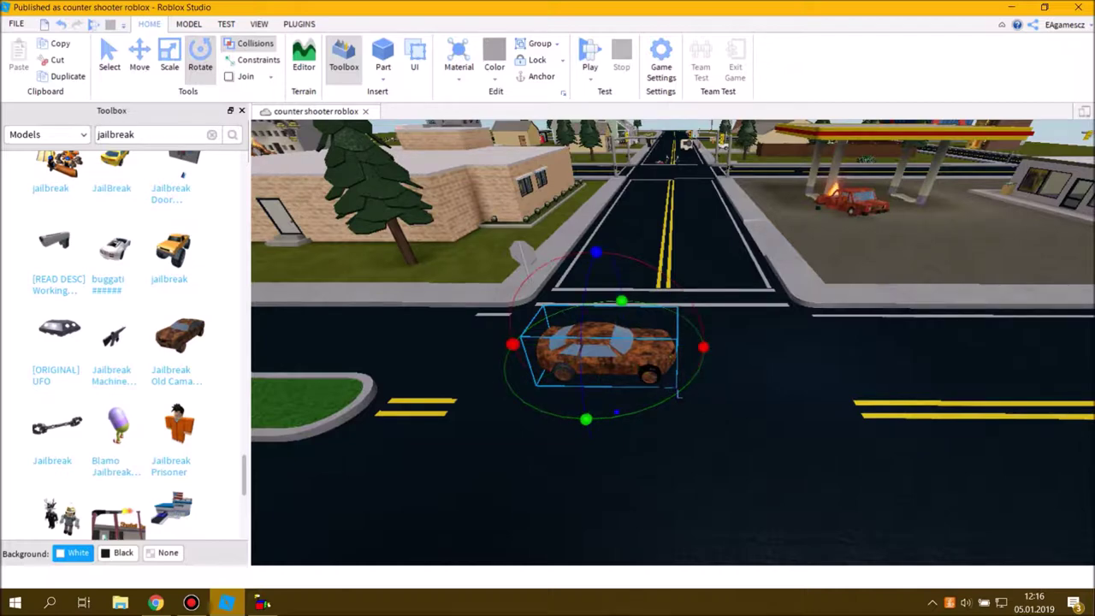
# Move the Old Camaro to the road edge in front of the gas station corner.
pyautogui.moveTo(612, 348); pyautogui.dragTo(599, 340)
pyautogui.moveTo(598, 340); pyautogui.dragTo(619, 351, button='right')
pyautogui.moveTo(620, 351); pyautogui.dragTo(971, 248)
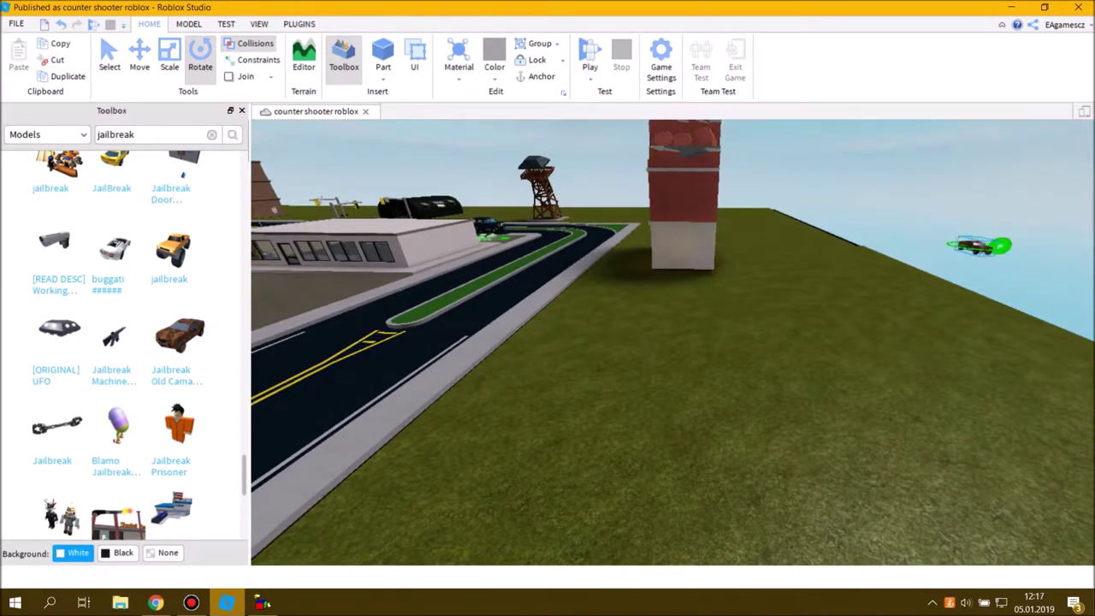
pyautogui.moveTo(975, 247); pyautogui.dragTo(866, 327)
pyautogui.moveTo(866, 327); pyautogui.dragTo(966, 310, button='right')
pyautogui.moveTo(966, 311); pyautogui.dragTo(670, 310)
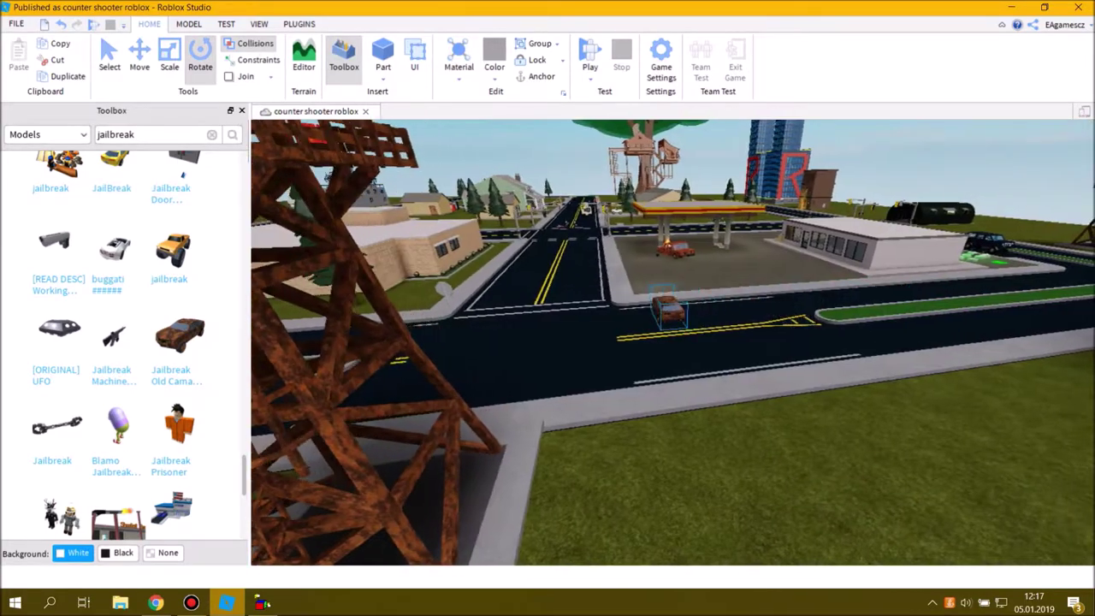
# Delete the rusty Old Camaro from the road beside the gas station.
pyautogui.press('w')
pyautogui.moveTo(733, 472); pyautogui.dragTo(926, 401, button='right')
pyautogui.press('a')
pyautogui.moveTo(855, 410); pyautogui.dragTo(753, 410)
pyautogui.moveTo(706, 332); pyautogui.dragTo(753, 411, button='right')
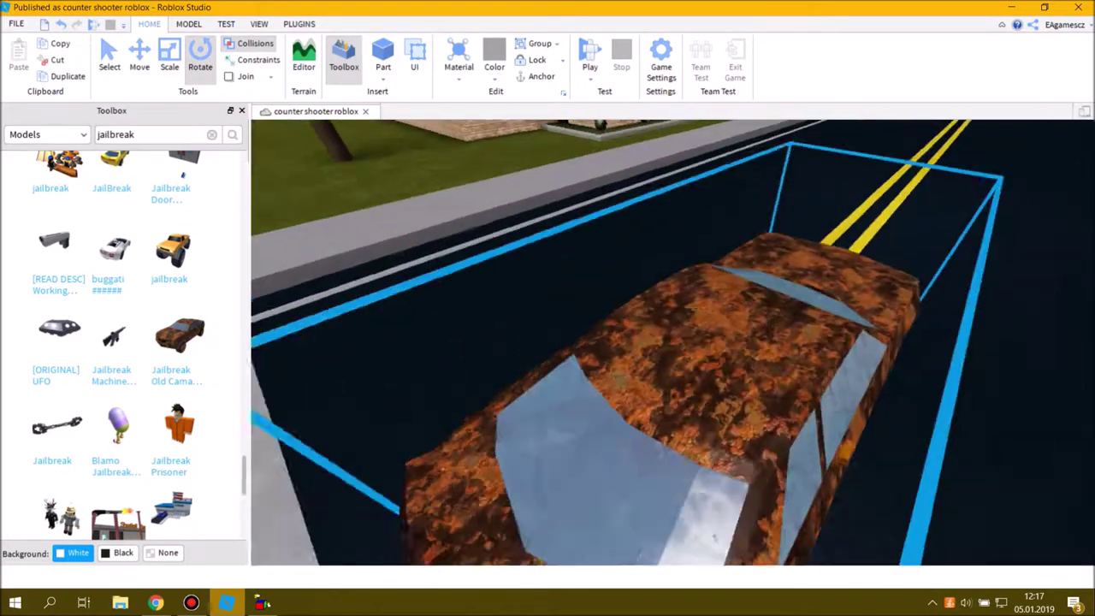
pyautogui.moveTo(753, 411); pyautogui.dragTo(797, 486)
pyautogui.moveTo(753, 411); pyautogui.dragTo(797, 485, button='right')
pyautogui.press('Delete')
# Look through the "jailbreak" models for another vehicle to place on the street.
pyautogui.scroll(-3, 120, 384)
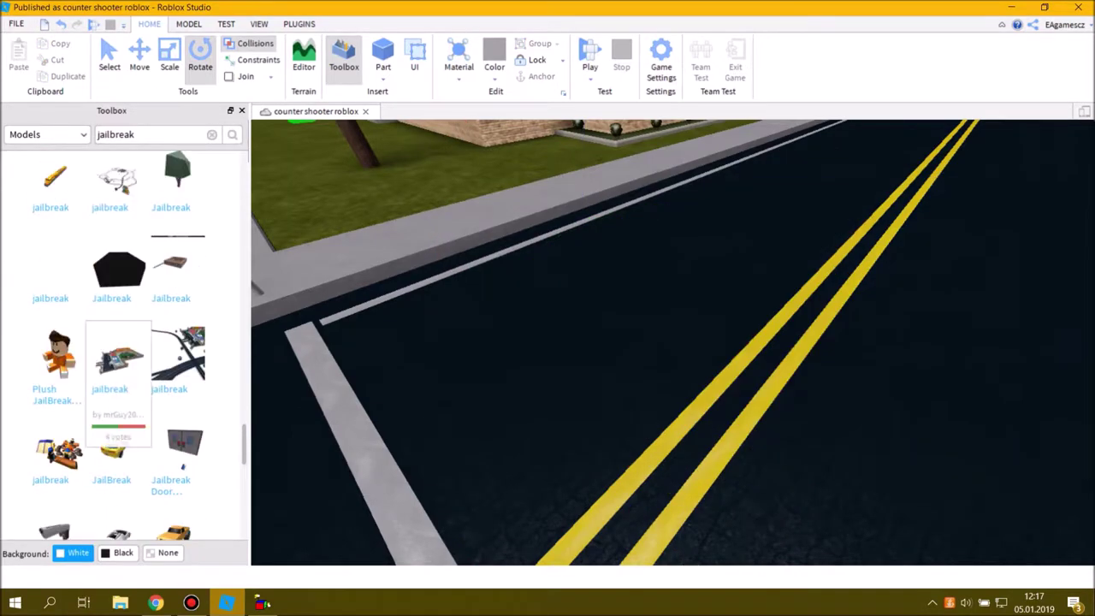
pyautogui.scroll(-3, 120, 428)
pyautogui.scroll(13, 118, 389)
pyautogui.press('s')
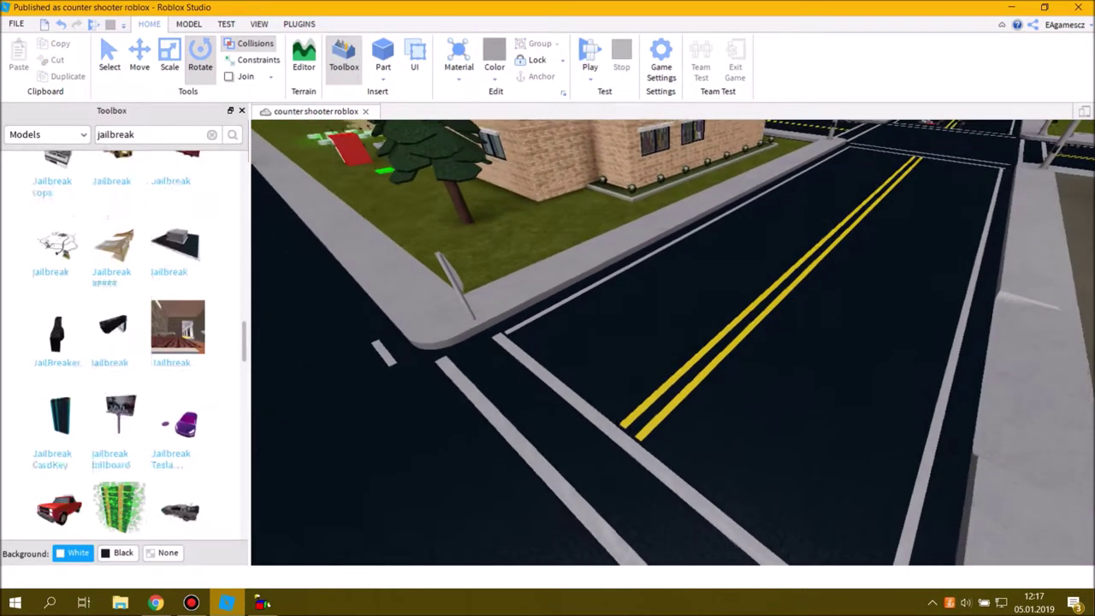
pyautogui.press('d')
pyautogui.scroll(7, 118, 343)
pyautogui.scroll(-2, 118, 342)
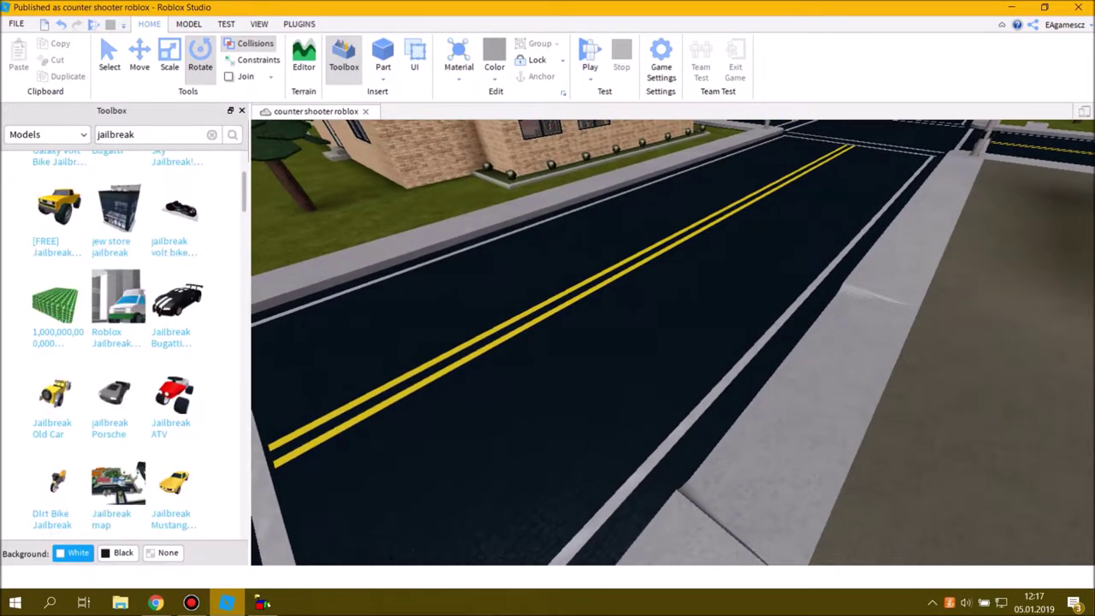
pyautogui.scroll(-3, 118, 376)
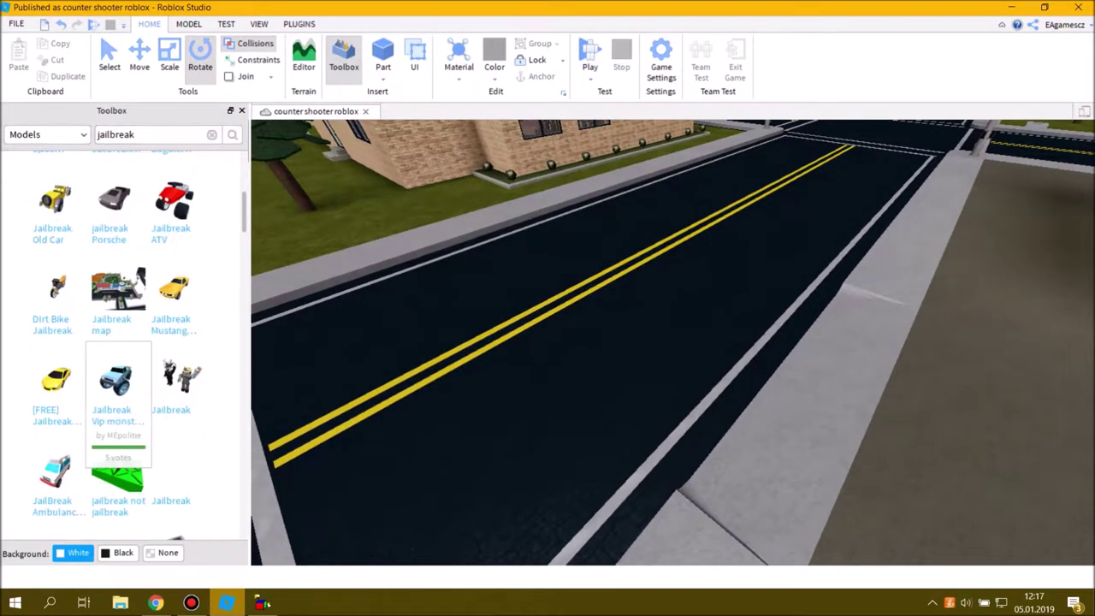
pyautogui.scroll(-4, 171, 325)
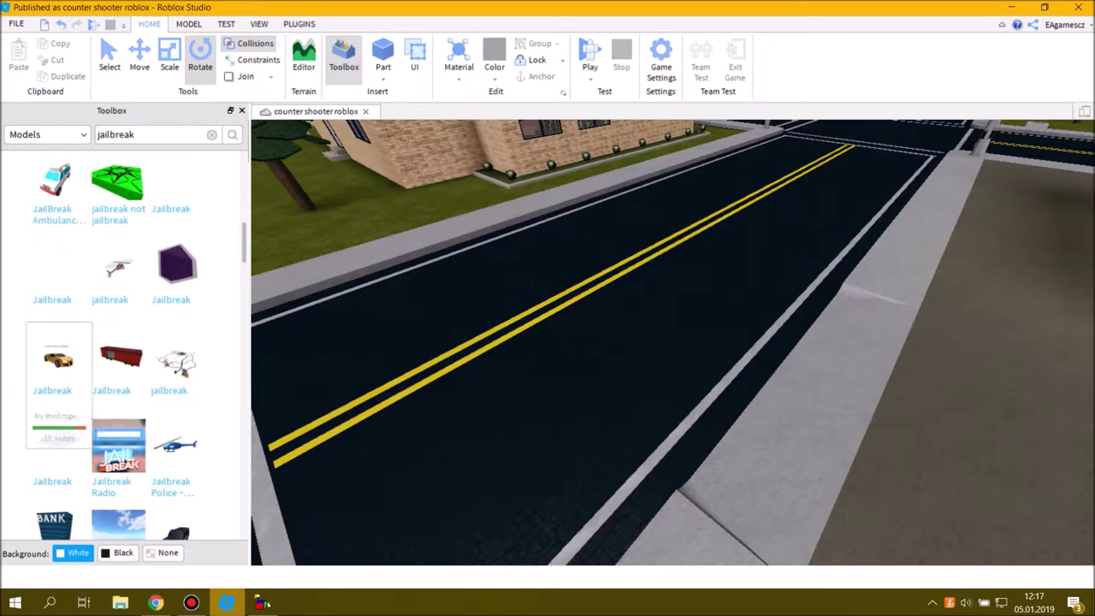
pyautogui.scroll(-6, 58, 368)
pyautogui.scroll(-10, 118, 411)
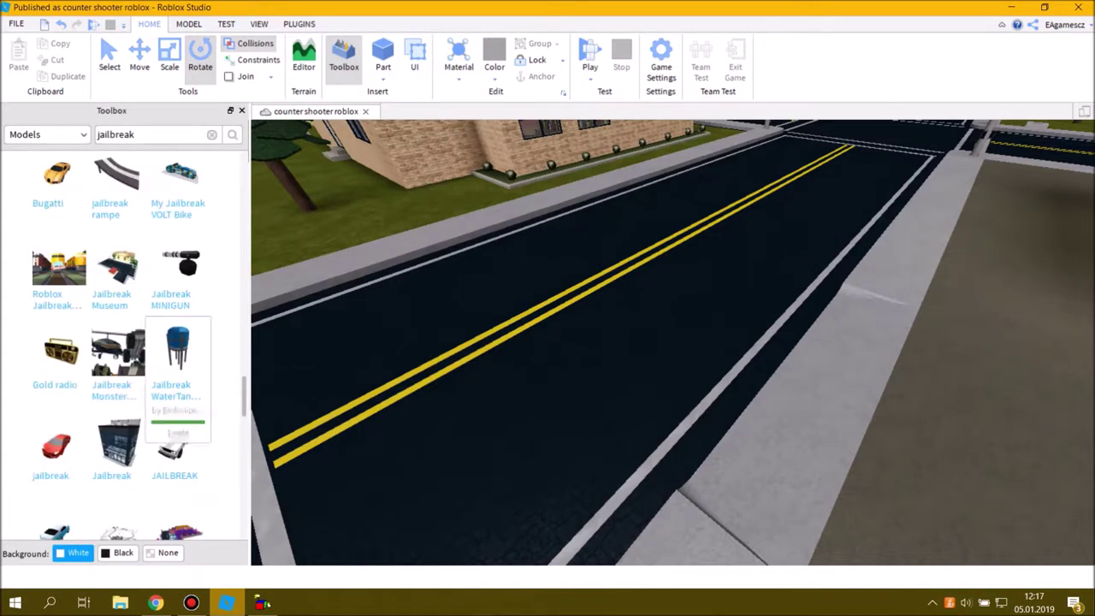
pyautogui.scroll(-3, 118, 360)
pyautogui.scroll(-6, 118, 257)
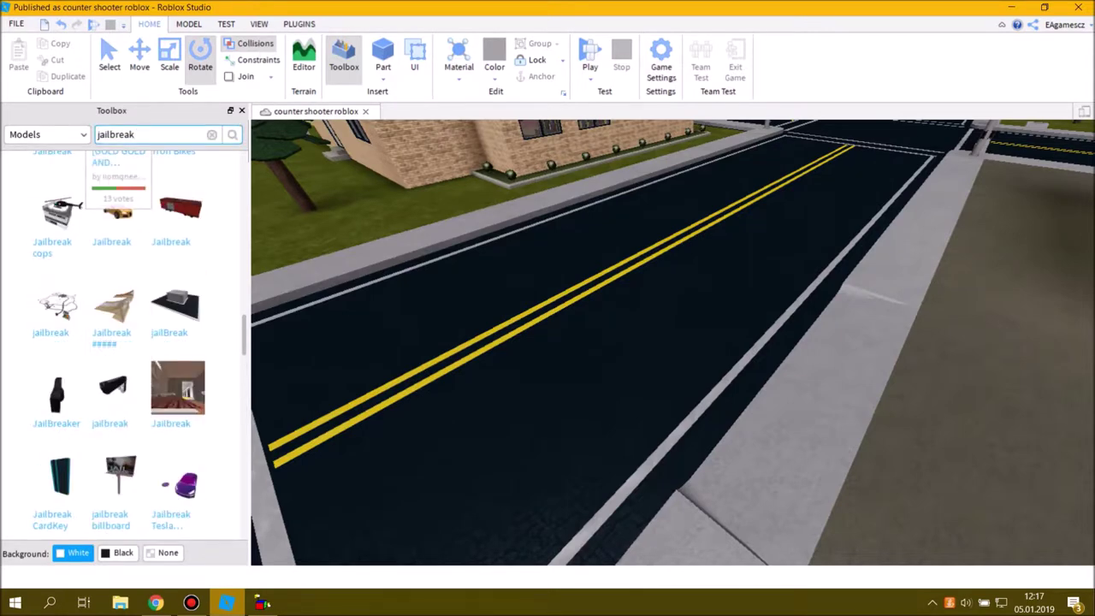
# Search the models for "jailbreak car" and insert the Jailbreak (BETA) Car on the road beside the gas station.
pyautogui.write('r')
pyautogui.press('Return')
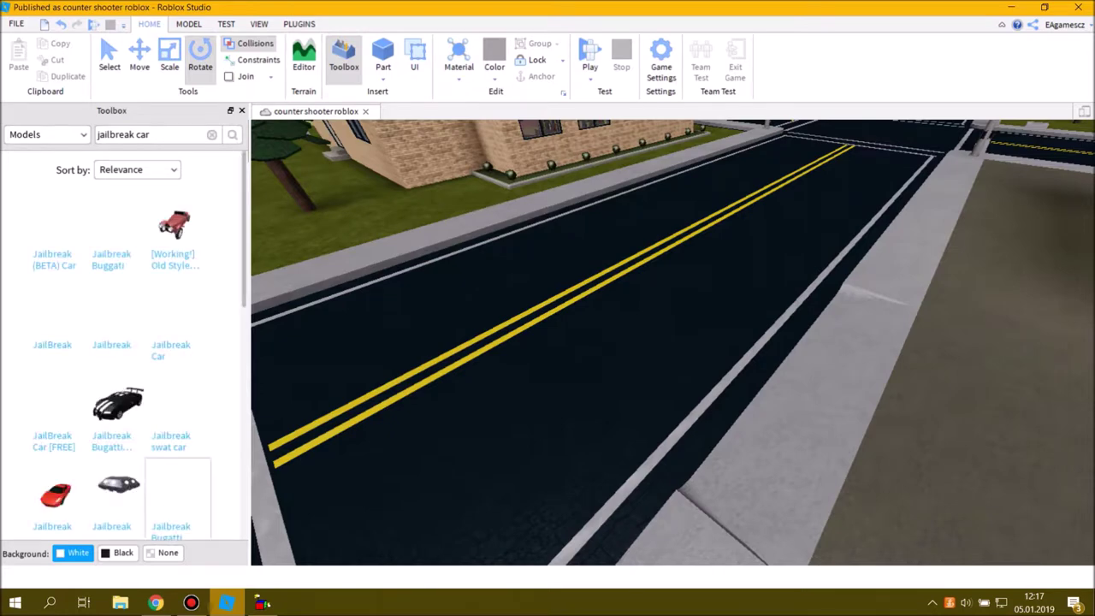
pyautogui.click(55, 225)
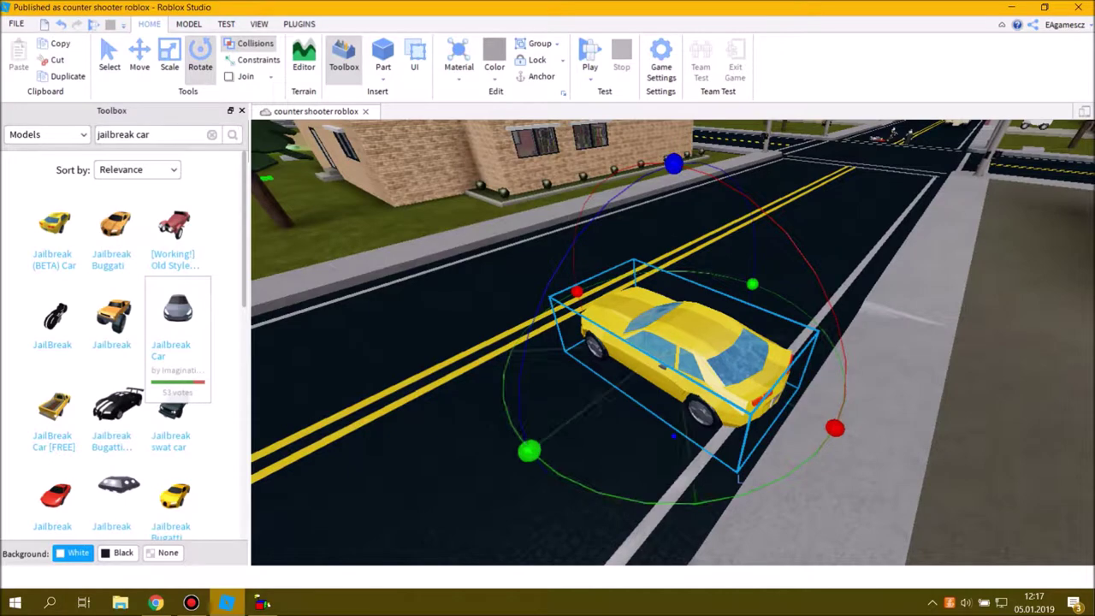
# Rotate the yellow car to line up with the road and move it onto the double yellow centre line.
pyautogui.moveTo(528, 450); pyautogui.dragTo(576, 291)
pyautogui.moveTo(659, 358); pyautogui.dragTo(577, 308)
pyautogui.press('s')
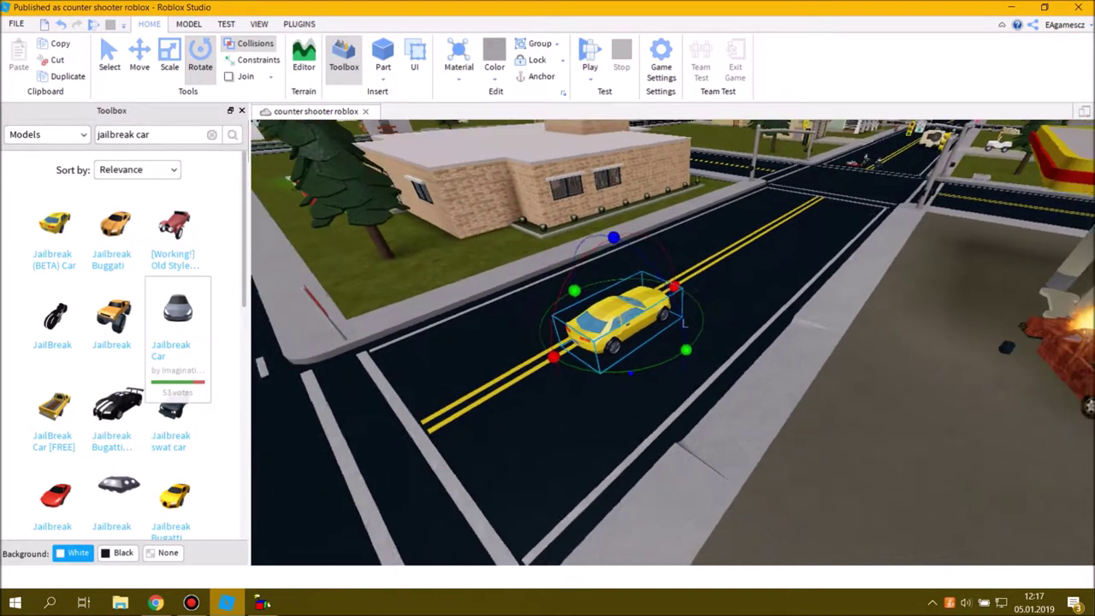
# Look over the whole city map from above, including the yellow car's place on the street.
pyautogui.press('a')
pyautogui.press('a')
pyautogui.press('s')
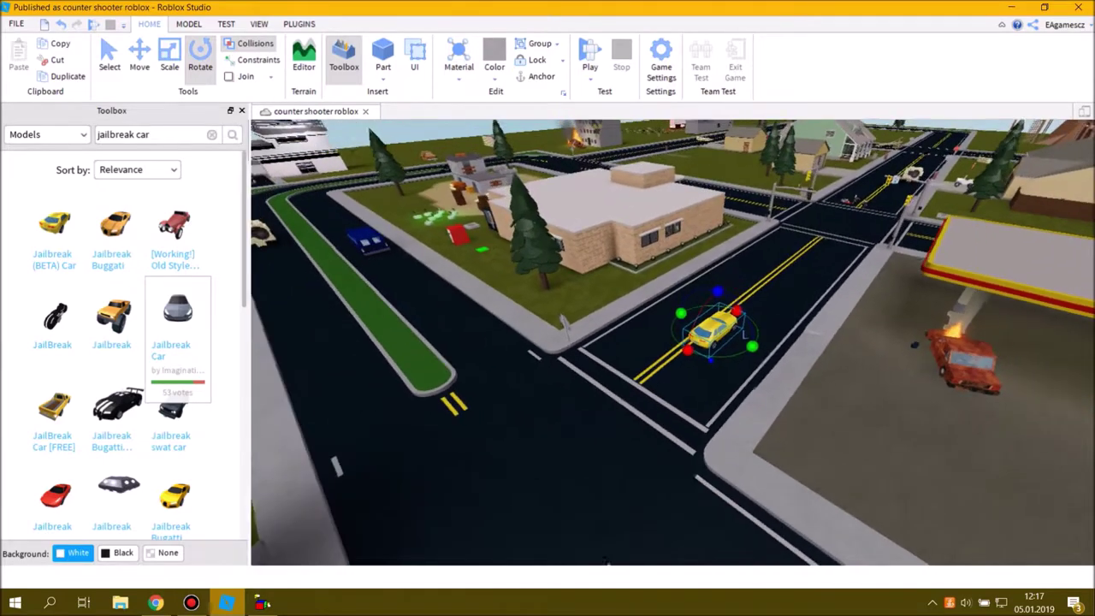
pyautogui.press('s')
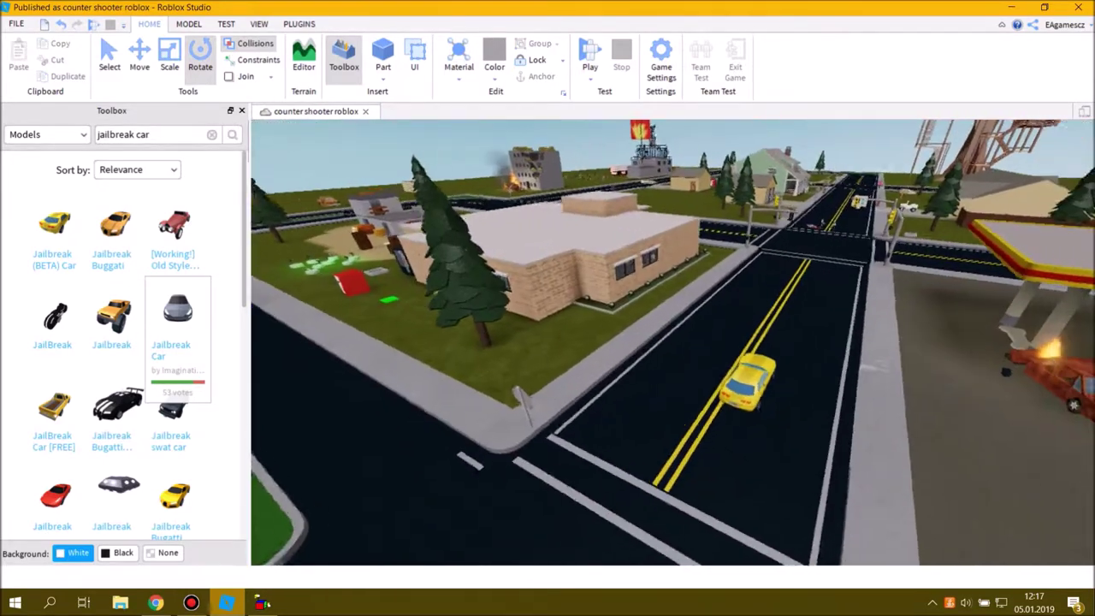
pyautogui.press('s')
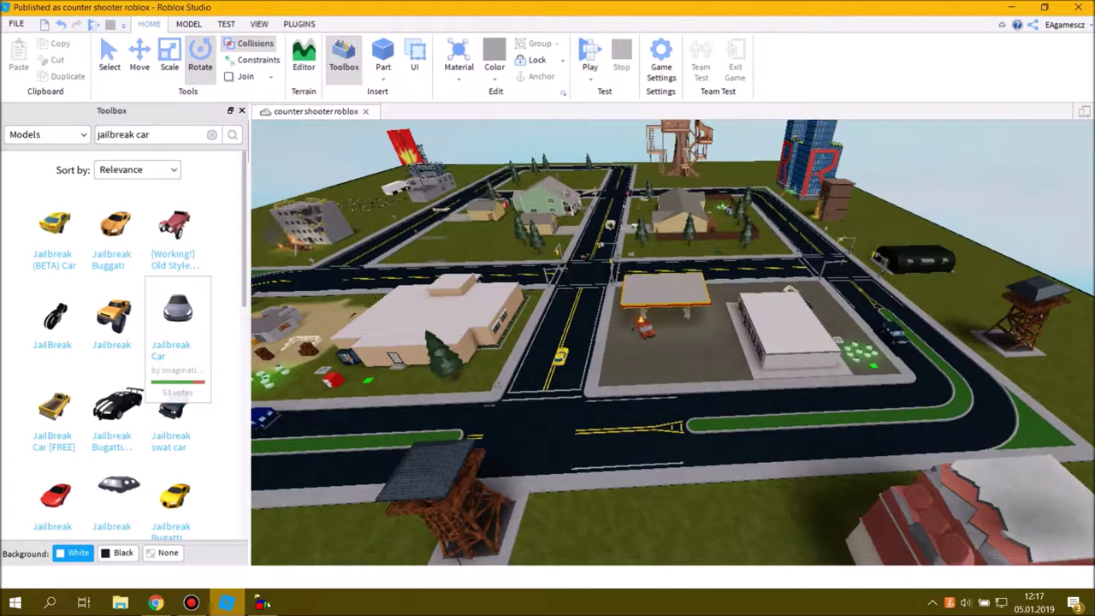
pyautogui.press('w')
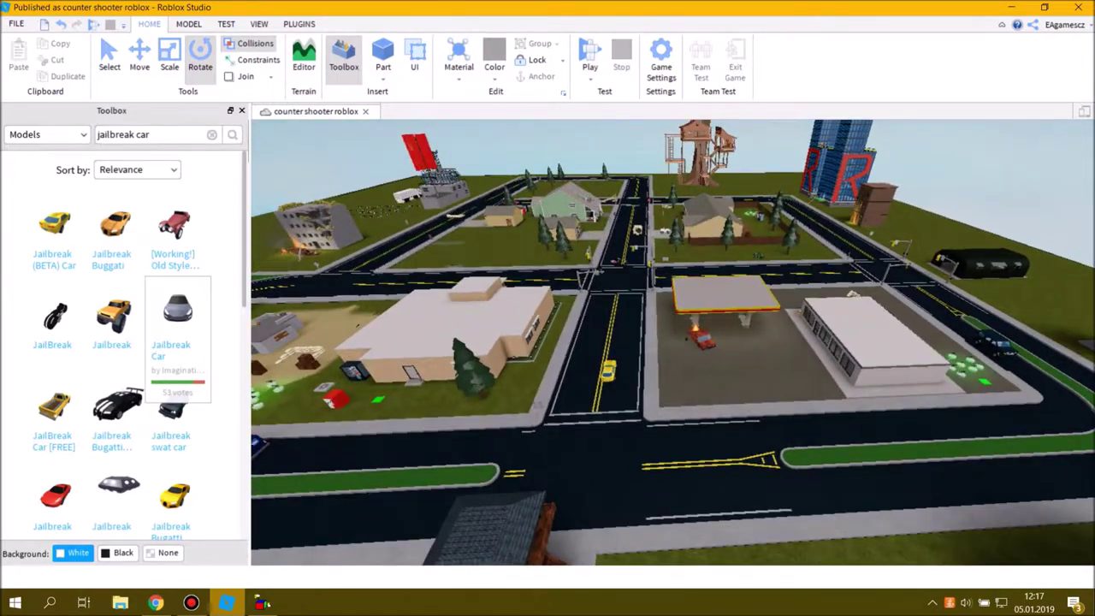
pyautogui.click(191, 603)
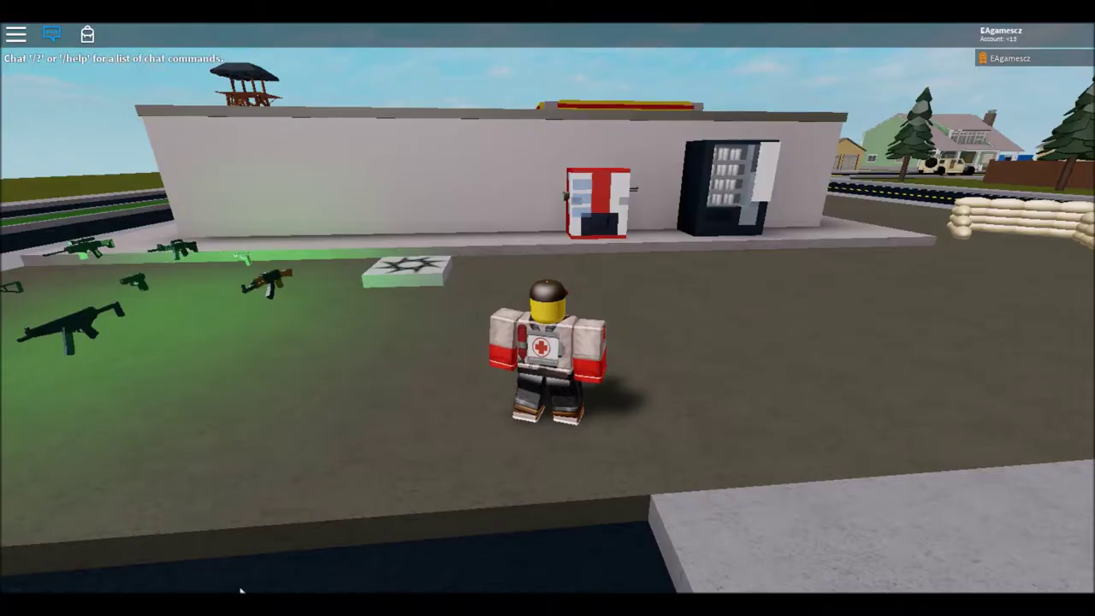
# Walk the character through the running game across the paved lot beside the white store, viewing its surroundings.
pyautogui.press('w')
pyautogui.moveTo(850, 250); pyautogui.dragTo(852, 251, button='right')
pyautogui.scroll(5, 850, 250)
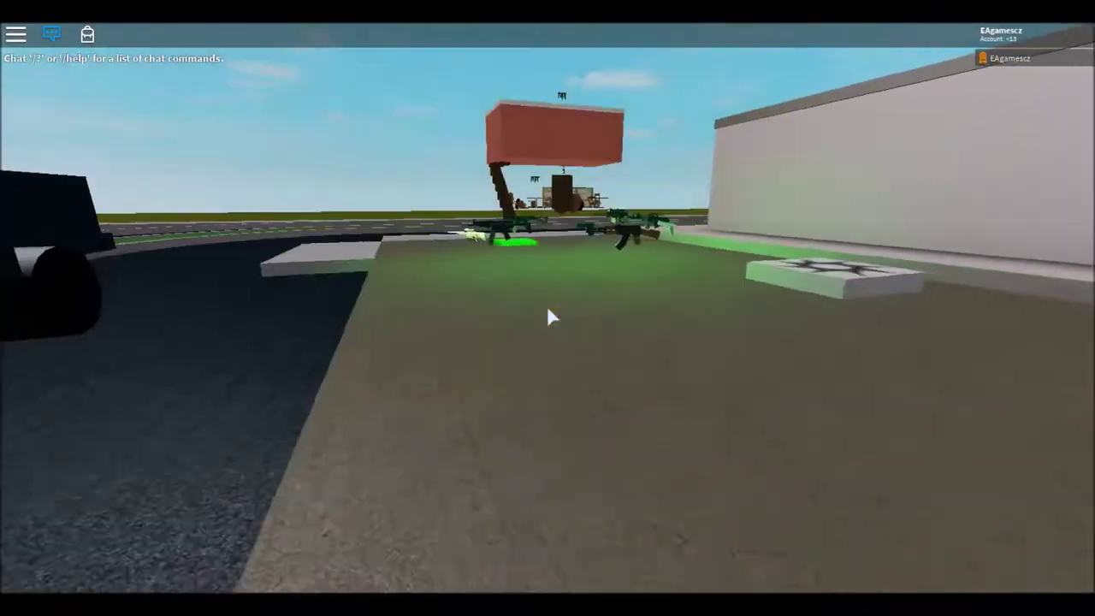
pyautogui.scroll(-5, 547, 308)
pyautogui.moveTo(548, 308); pyautogui.dragTo(547, 308, button='right')
pyautogui.press('w')
pyautogui.scroll(4, 550, 318)
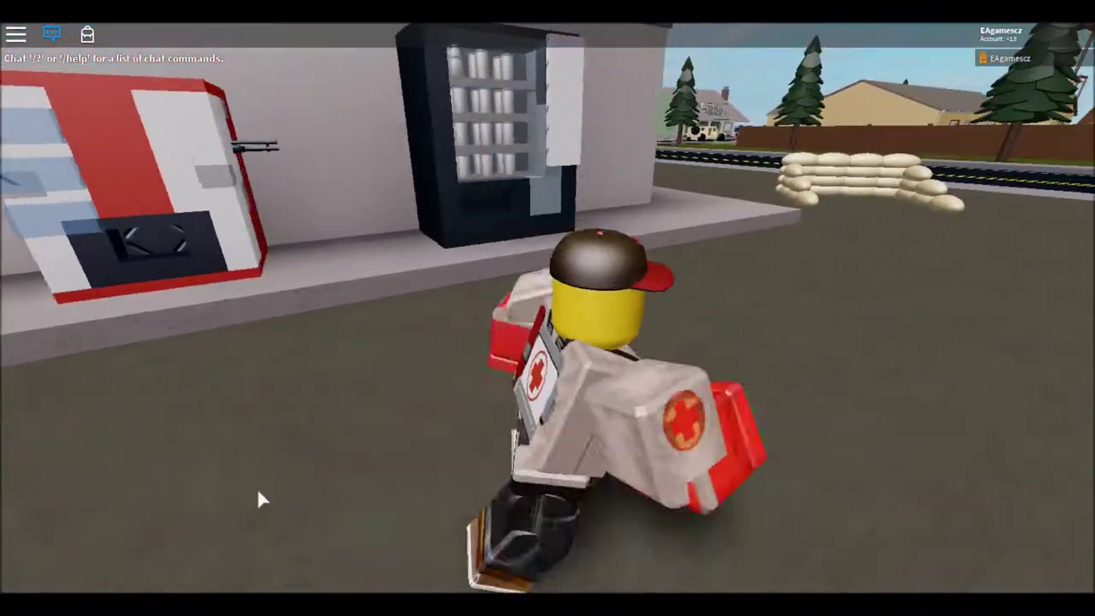
pyautogui.moveTo(260, 496); pyautogui.dragTo(212, 472, button='right')
pyautogui.press('w')
pyautogui.moveTo(344, 392); pyautogui.dragTo(350, 393, button='right')
pyautogui.press('a')
pyautogui.press('w')
pyautogui.scroll(5, 350, 393)
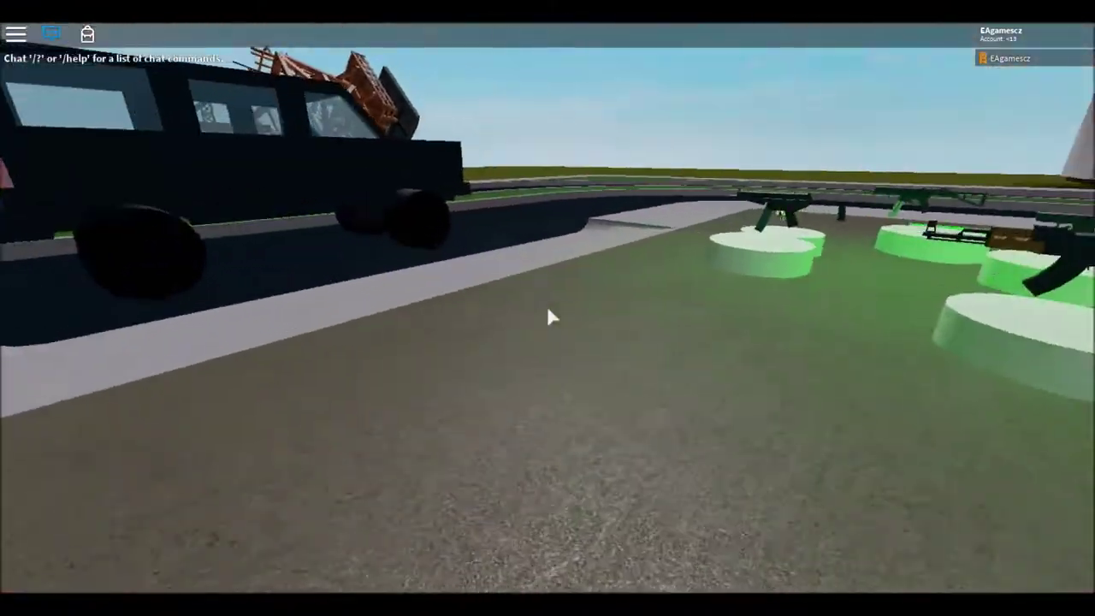
# Inspect the weapon pads and the green plate in the running game, continuing to the street corner.
pyautogui.scroll(-4, 550, 317)
pyautogui.press('w')
pyautogui.scroll(5, 550, 317)
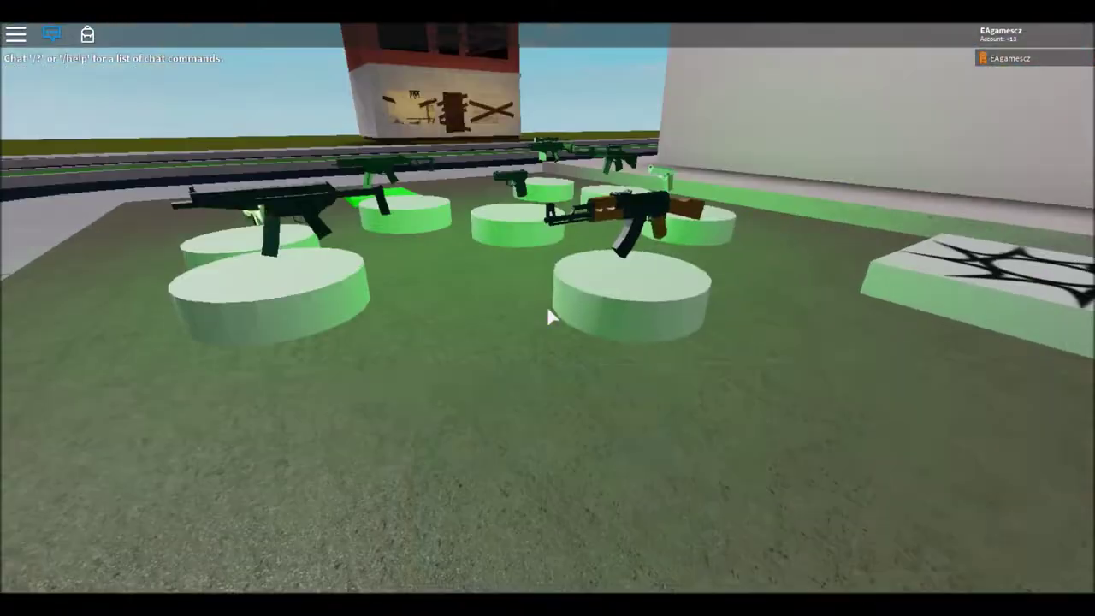
pyautogui.press('w')
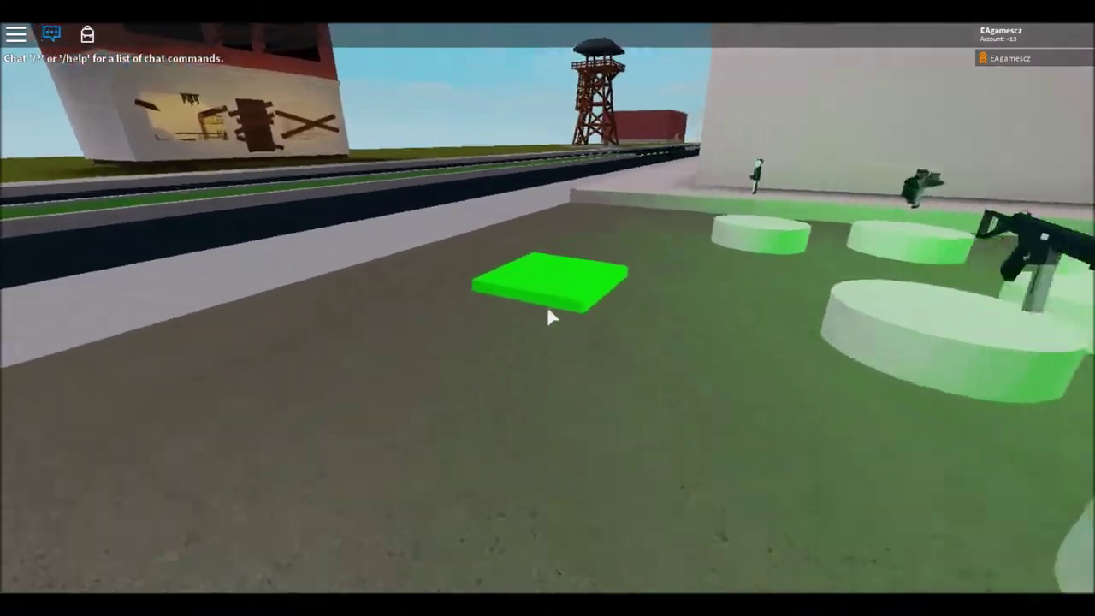
pyautogui.press('w')
pyautogui.scroll(-4, 550, 317)
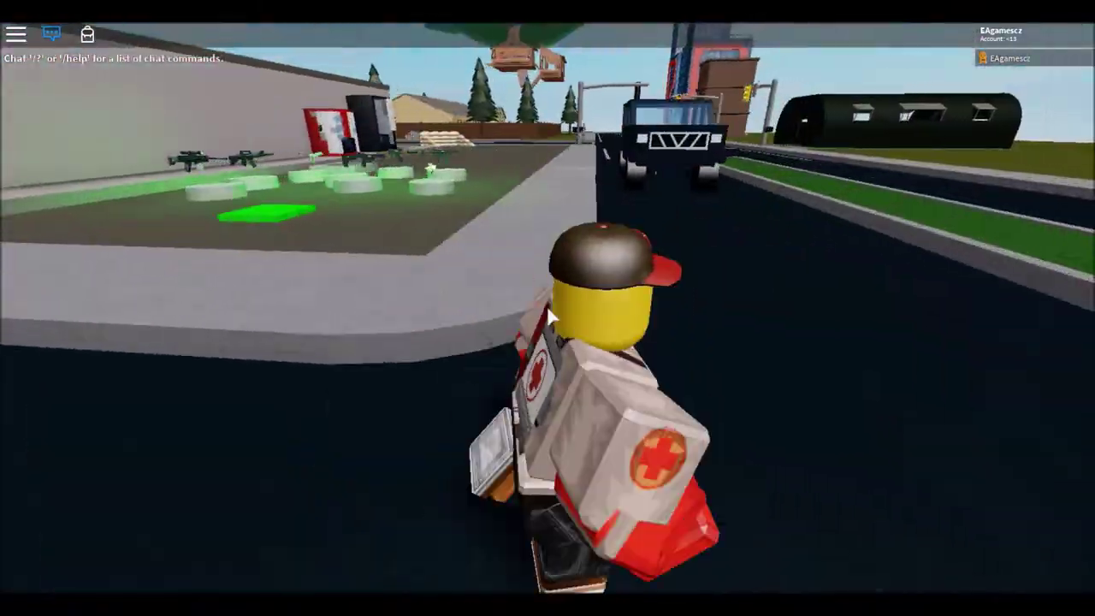
pyautogui.press('w')
pyautogui.press('space')
pyautogui.scroll(4, 550, 318)
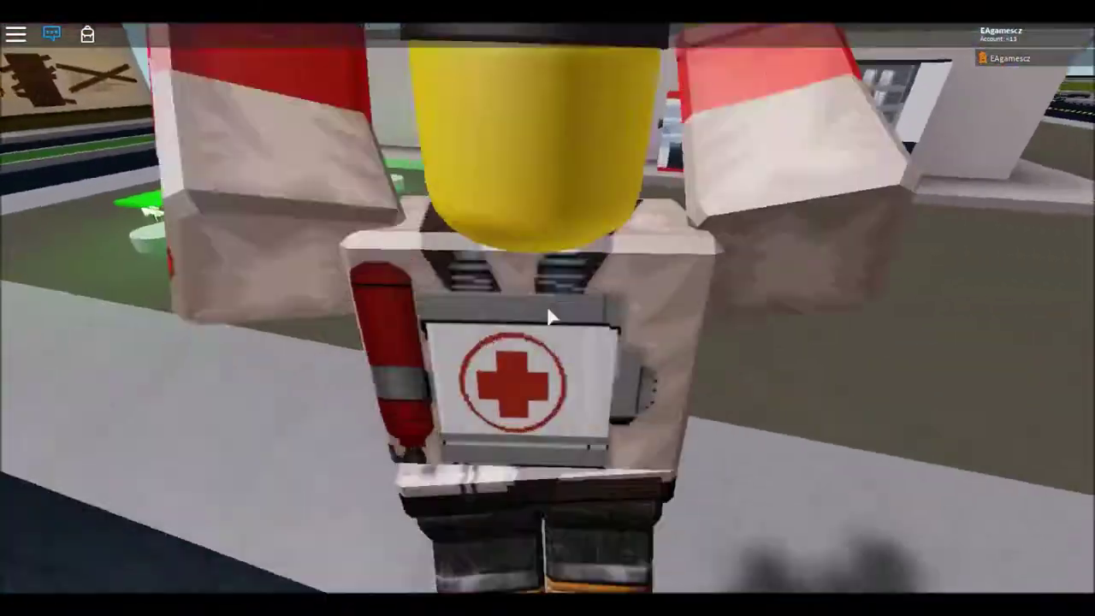
# Examine the weapon and drink vending machines along the store wall and the nearby sandbag barrier in the running game.
pyautogui.press('w')
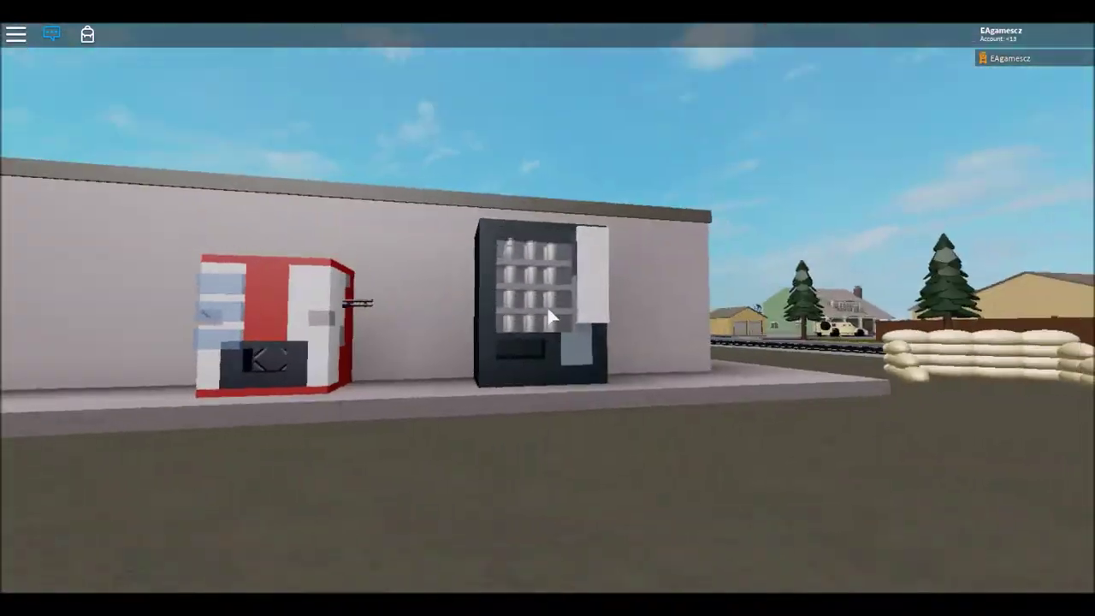
pyautogui.press('s')
pyautogui.press('w')
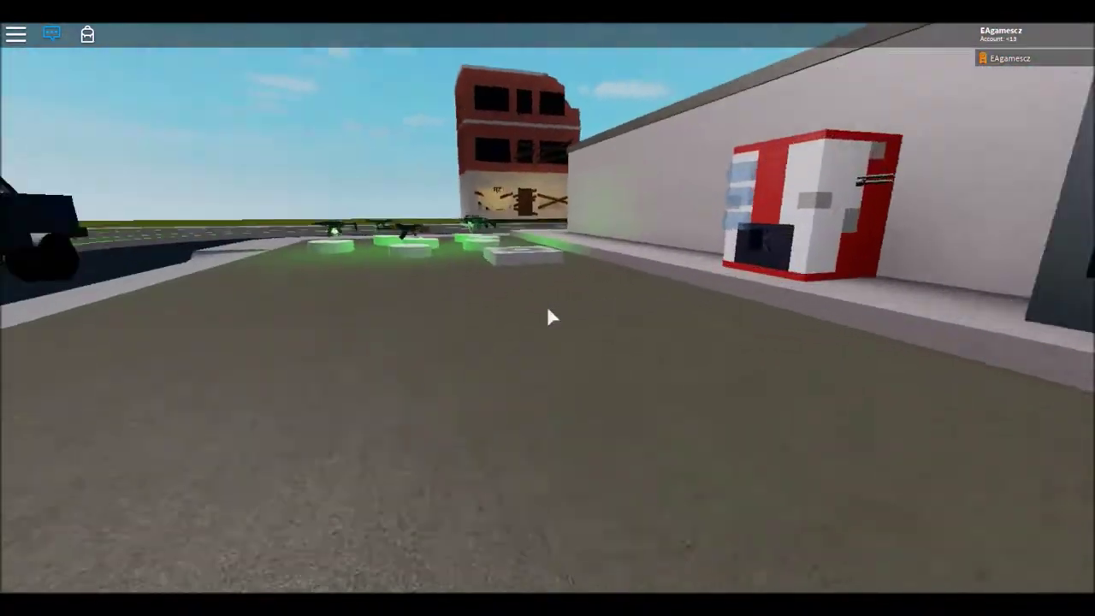
pyautogui.press('w')
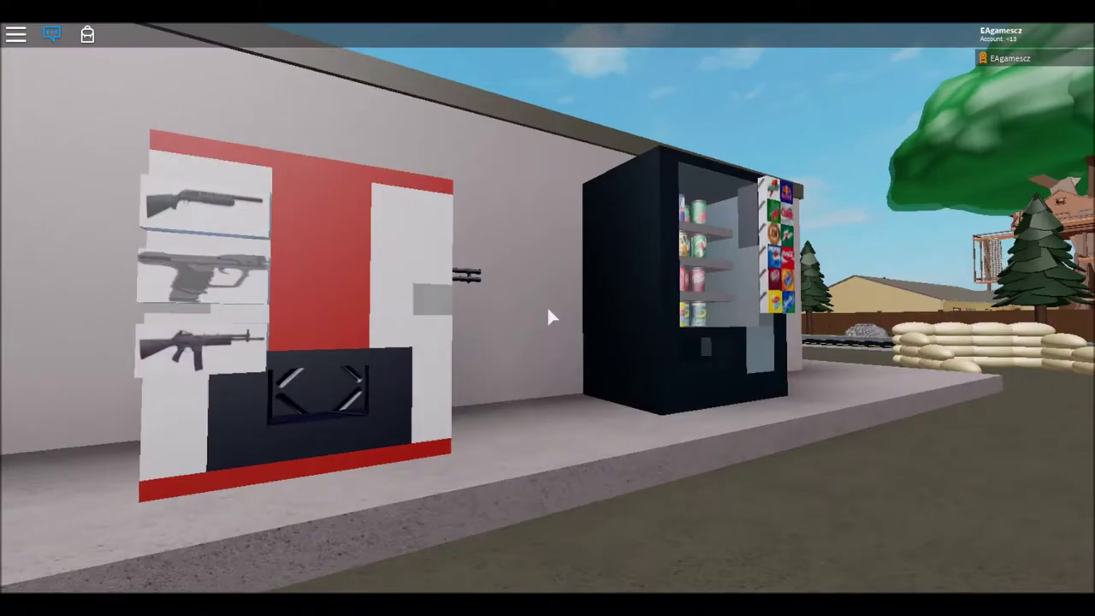
pyautogui.press('s')
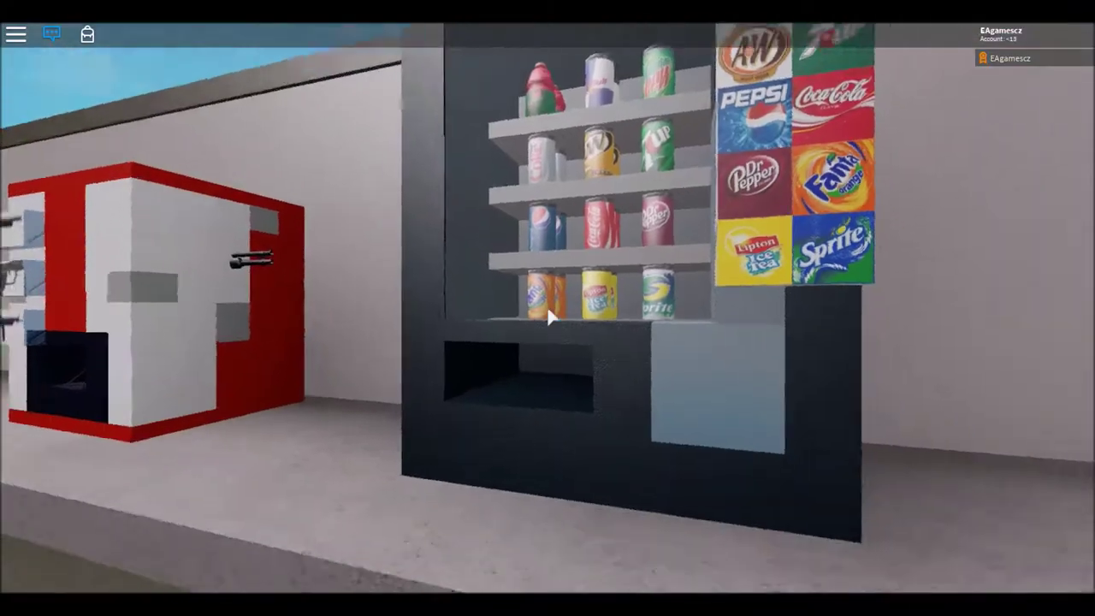
pyautogui.press('s')
pyautogui.press('w')
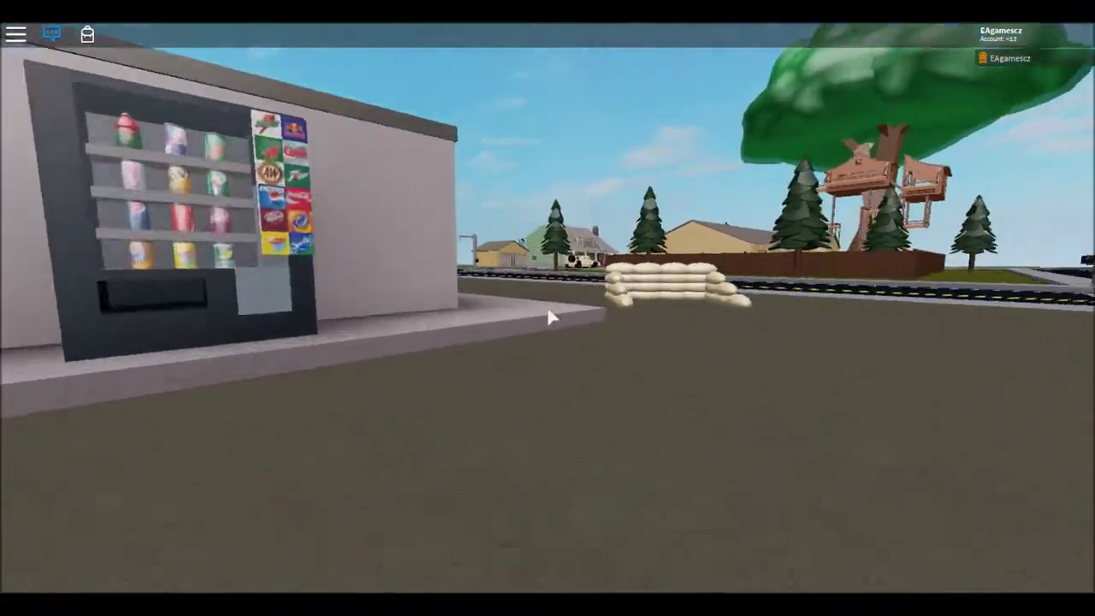
pyautogui.press('w')
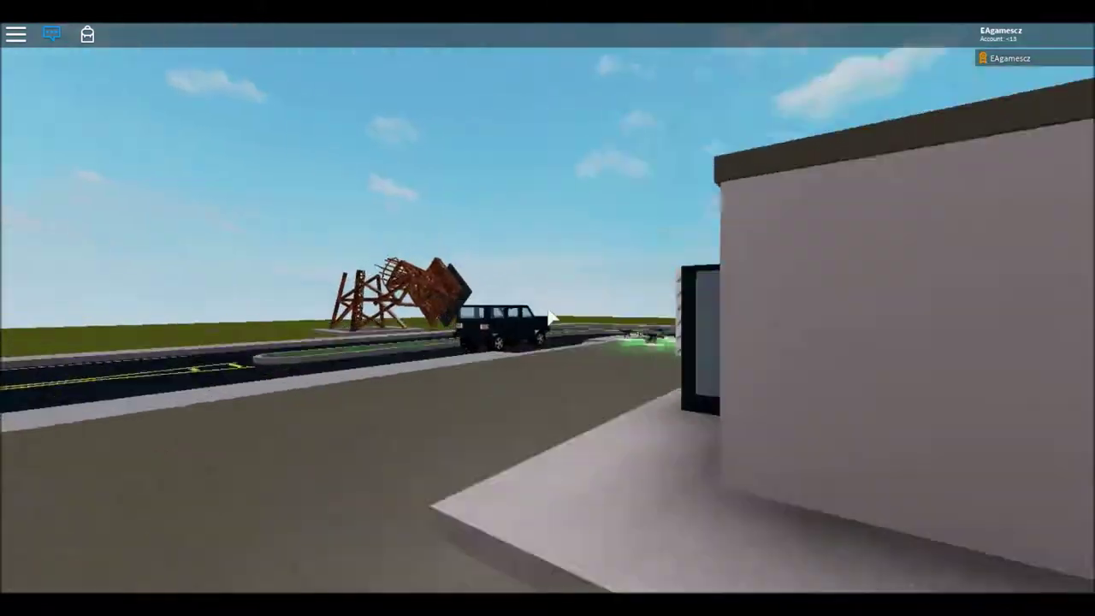
pyautogui.press('w')
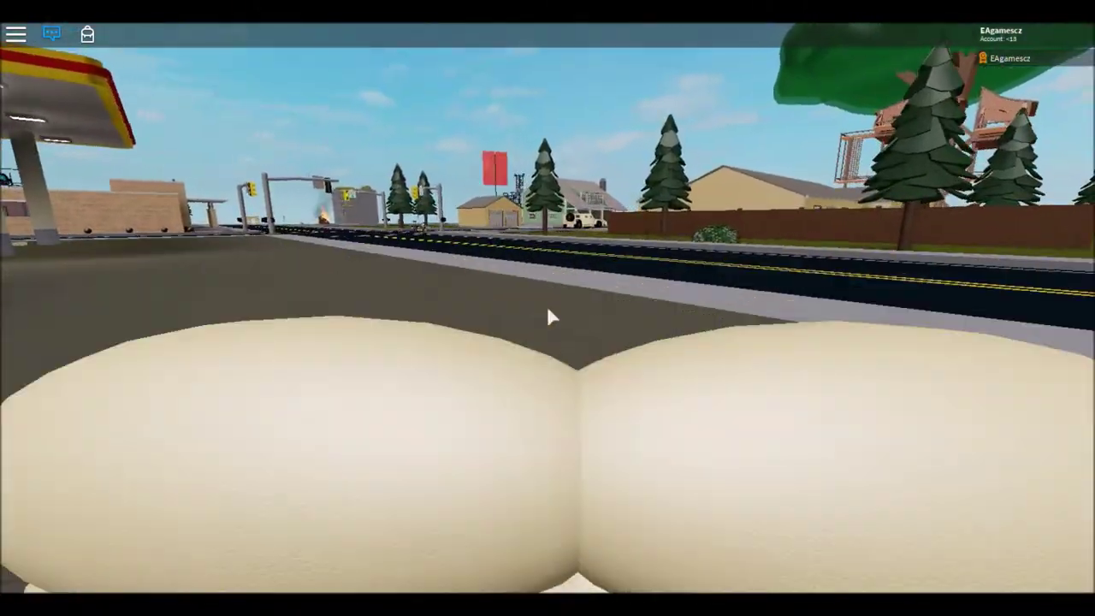
pyautogui.press('w')
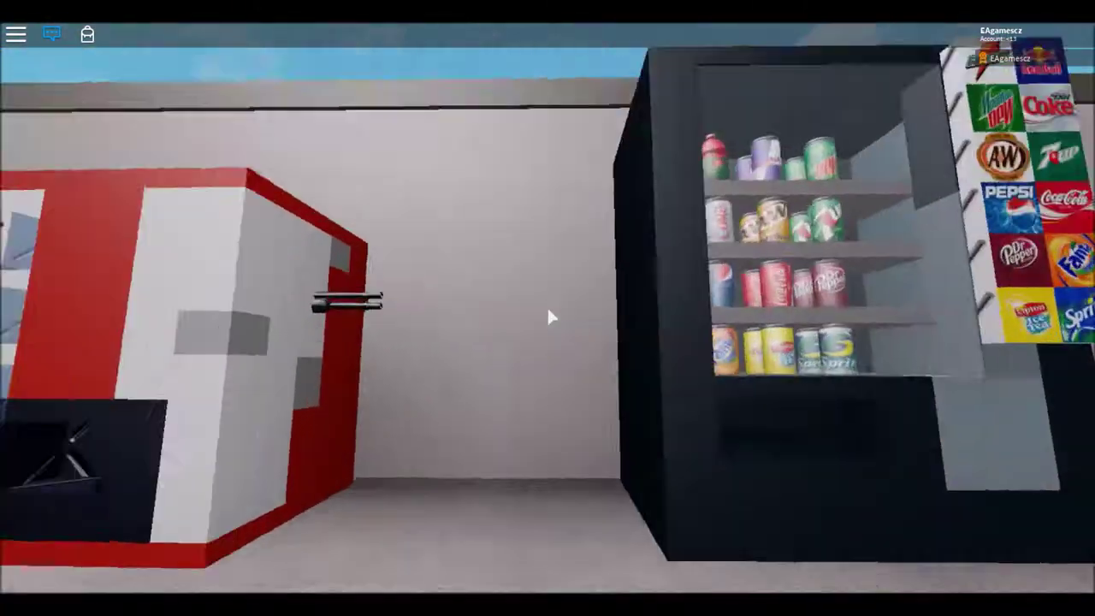
pyautogui.press('w')
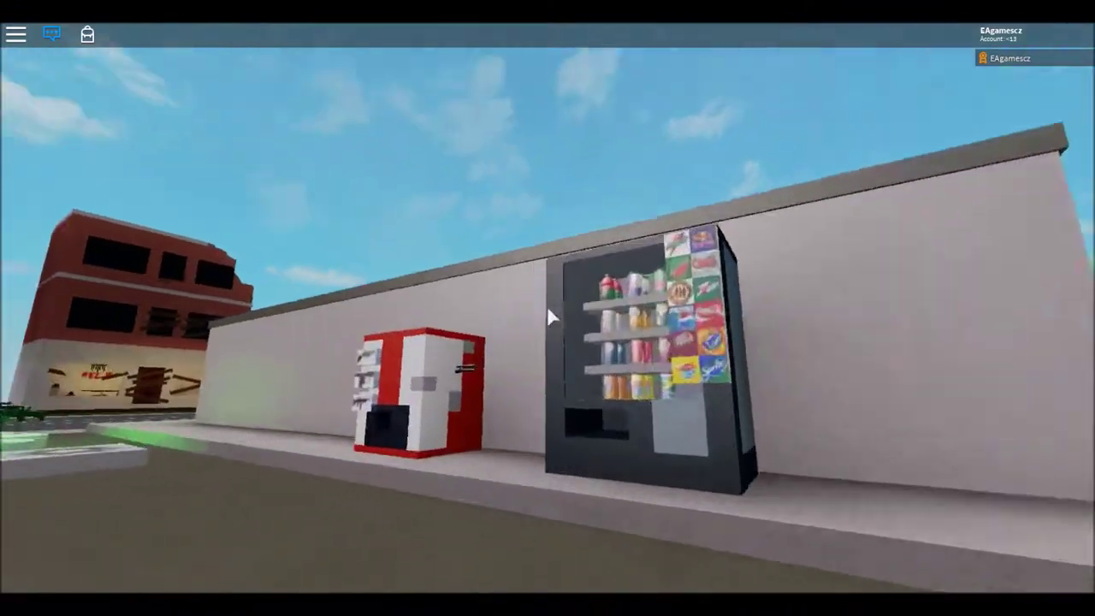
pyautogui.press('w')
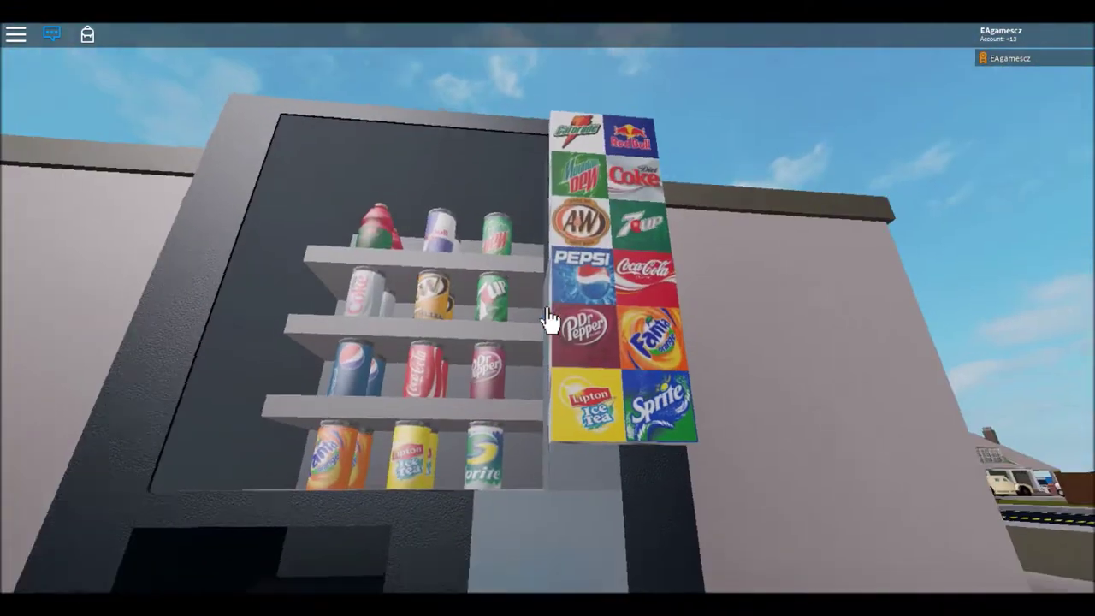
pyautogui.press('s')
pyautogui.press('w')
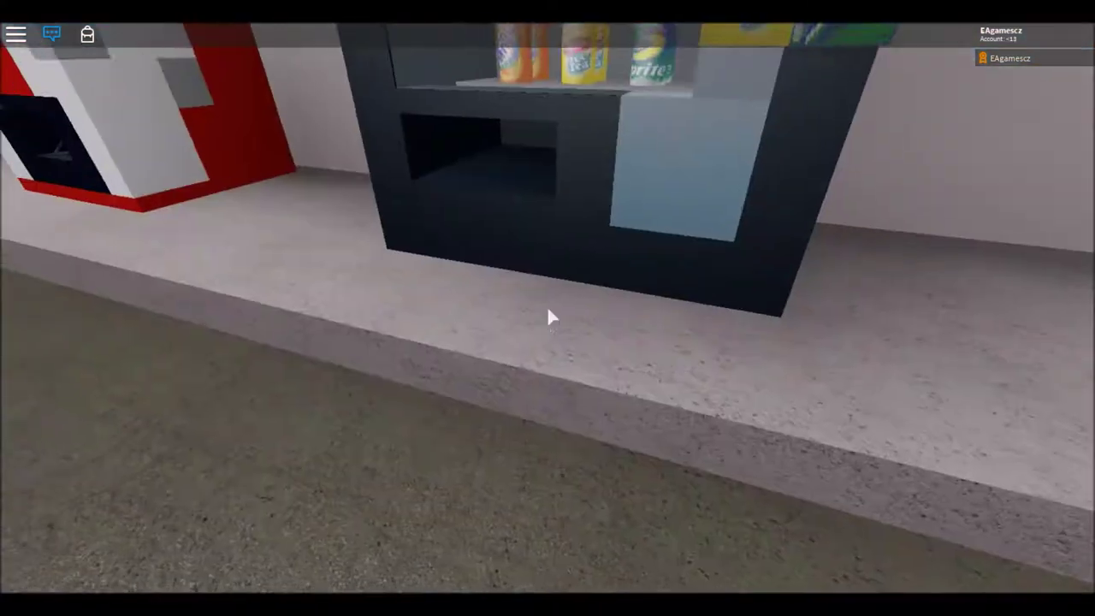
pyautogui.press('s')
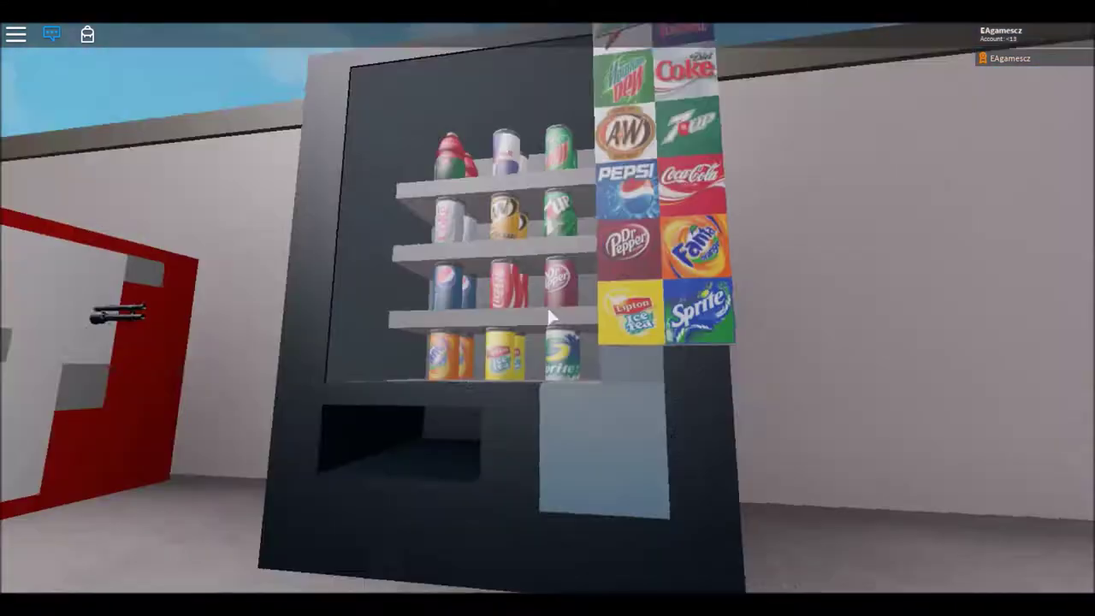
# Return to the drink vending machine in the running game and pick up the dispensed Pepsi can.
pyautogui.press('a')
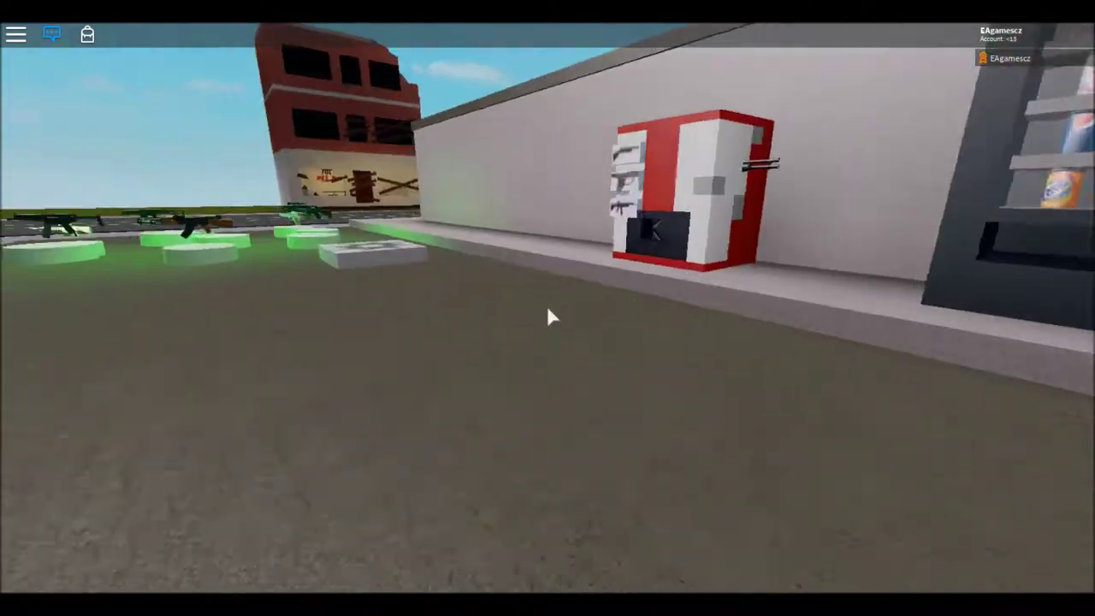
pyautogui.scroll(-2, 549, 317)
pyautogui.scroll(3, 550, 317)
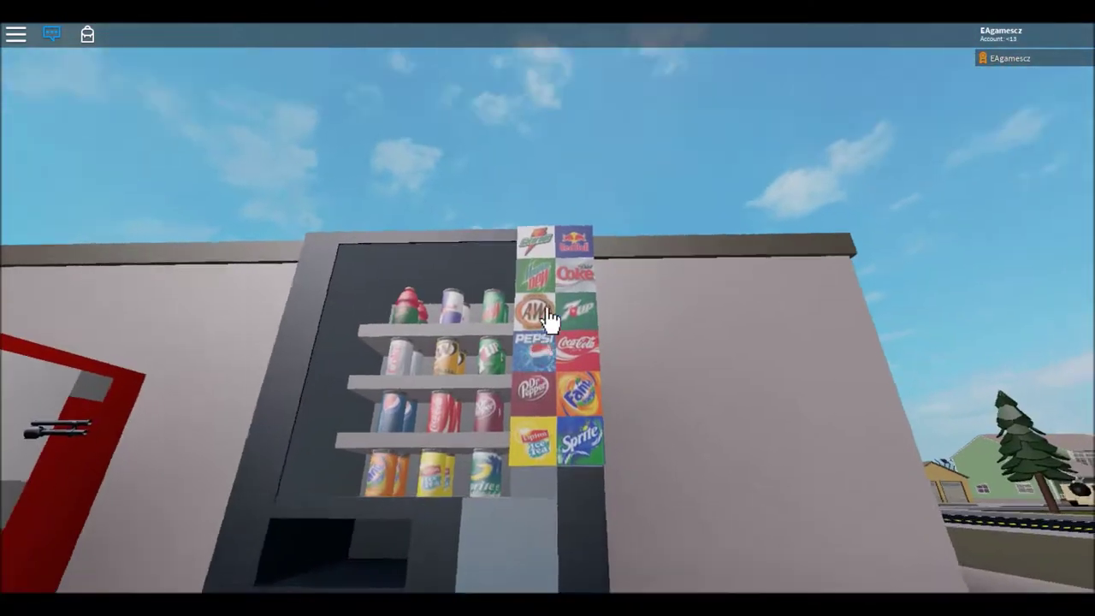
pyautogui.press('s')
pyautogui.press('w')
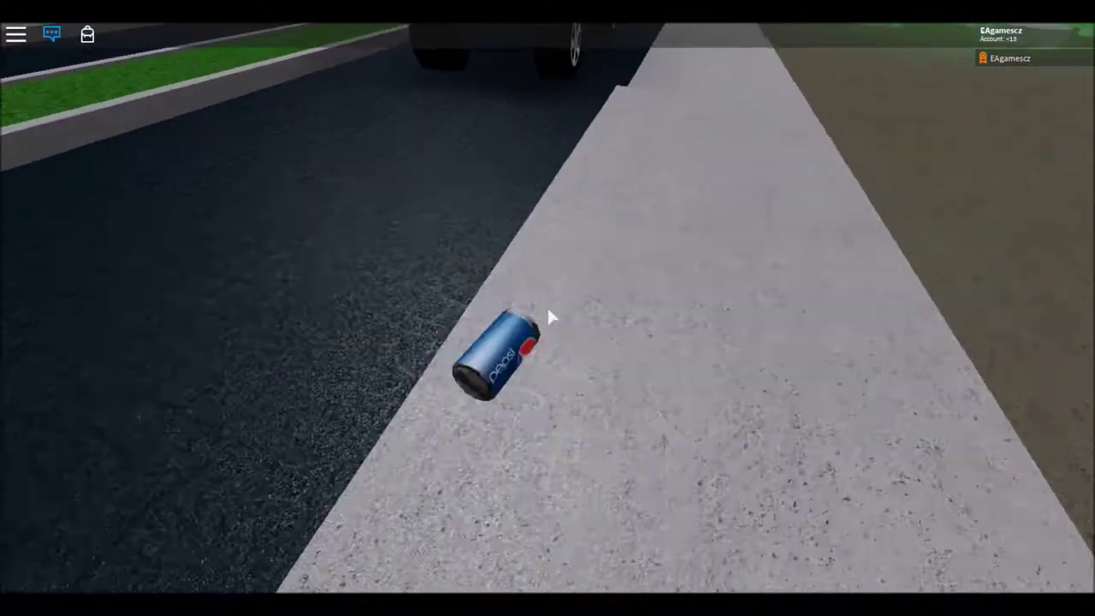
pyautogui.click(550, 317)
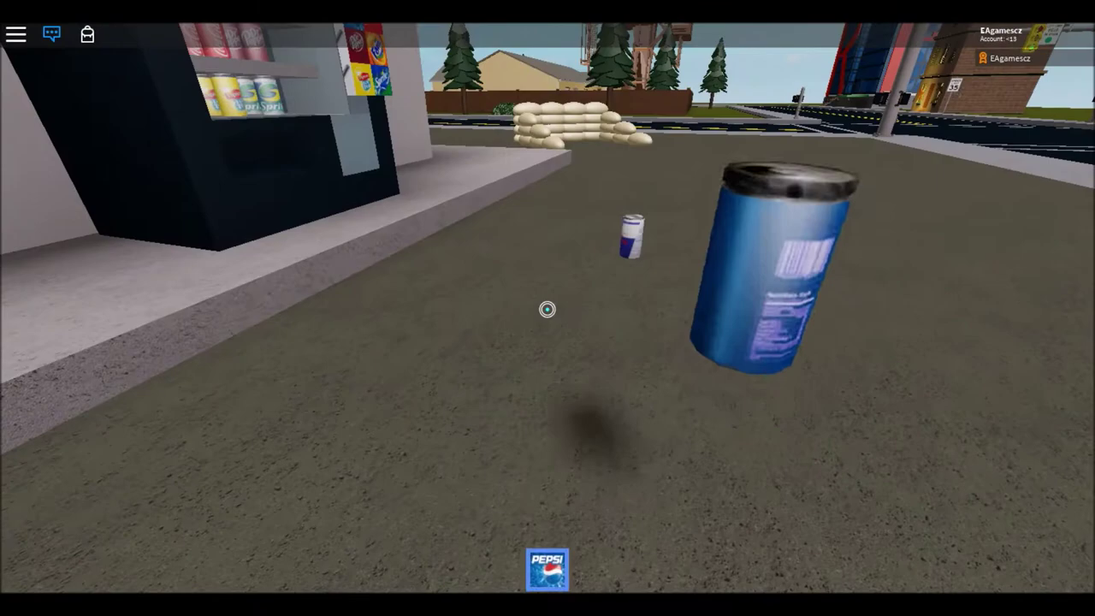
# Put away the Pepsi can and pick up the Red Bull can lying on the paved lot.
pyautogui.press('w')
pyautogui.press('1')
pyautogui.press('s')
pyautogui.click(547, 308)
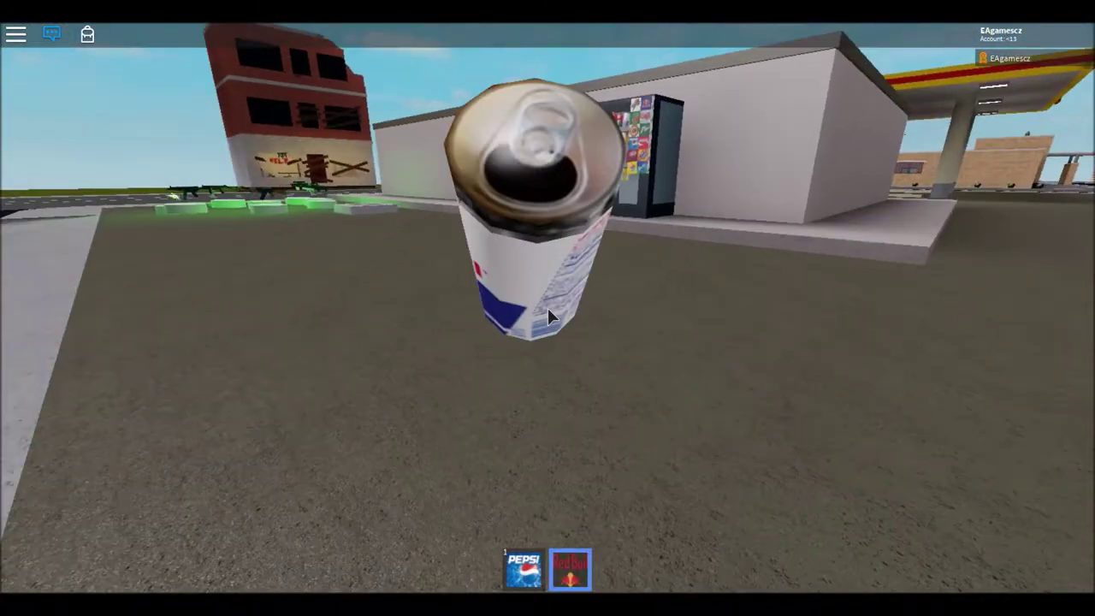
# Carry the Red Bull can onto the street, put it away and view the character in third person.
pyautogui.press('w')
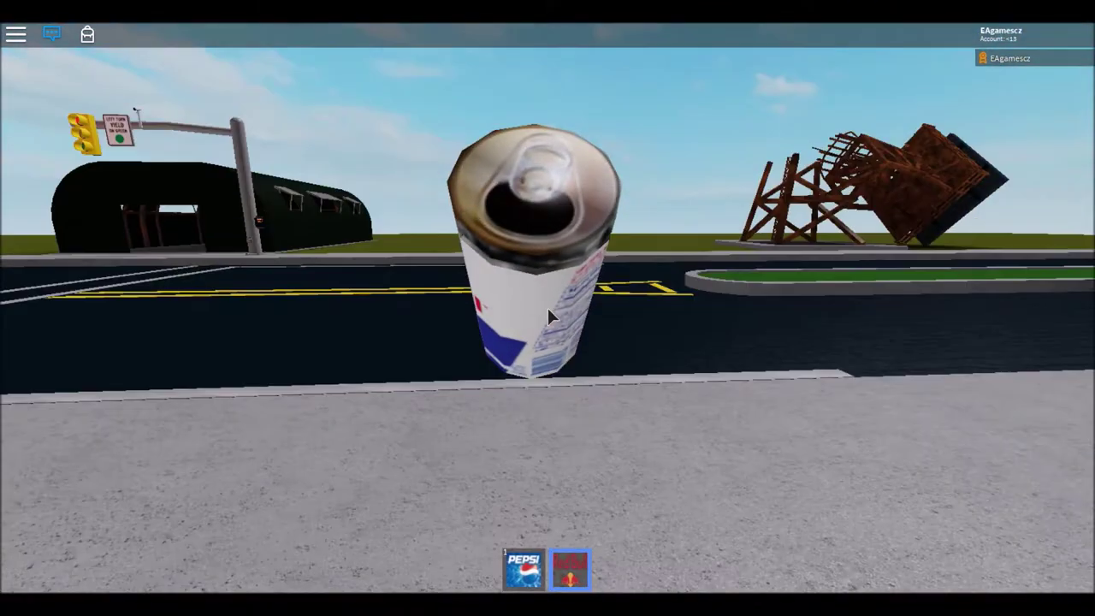
pyautogui.press('w')
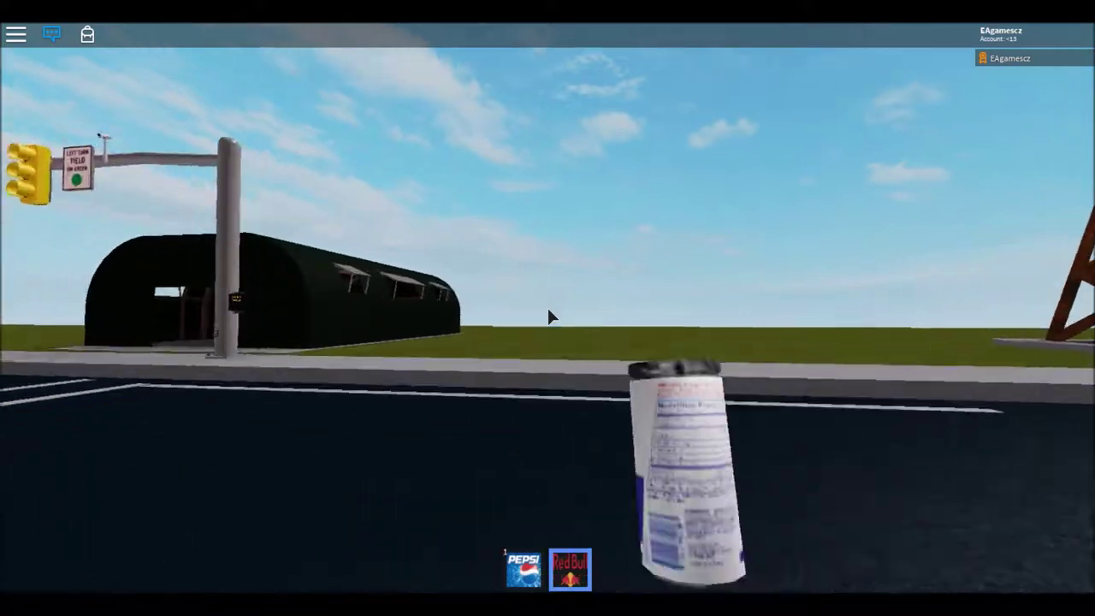
pyautogui.press('w')
pyautogui.press('2')
pyautogui.scroll(-3, 550, 317)
pyautogui.moveTo(564, 363); pyautogui.dragTo(563, 363, button='right')
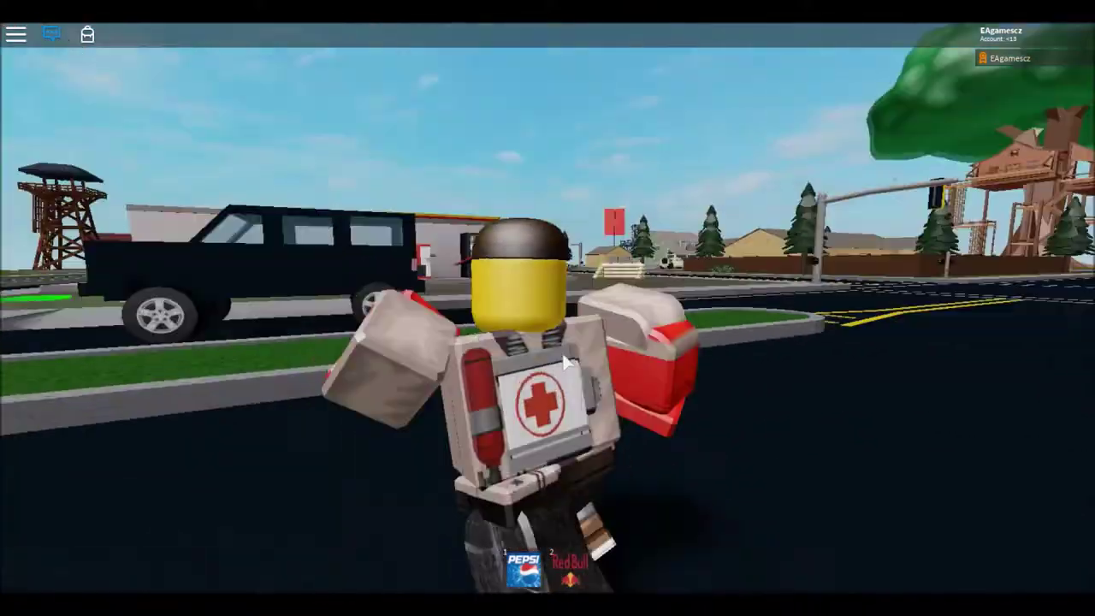
# Return in first person to the weapon vending machine by the store wall and obtain the AK47.
pyautogui.scroll(5, 565, 364)
pyautogui.press('w')
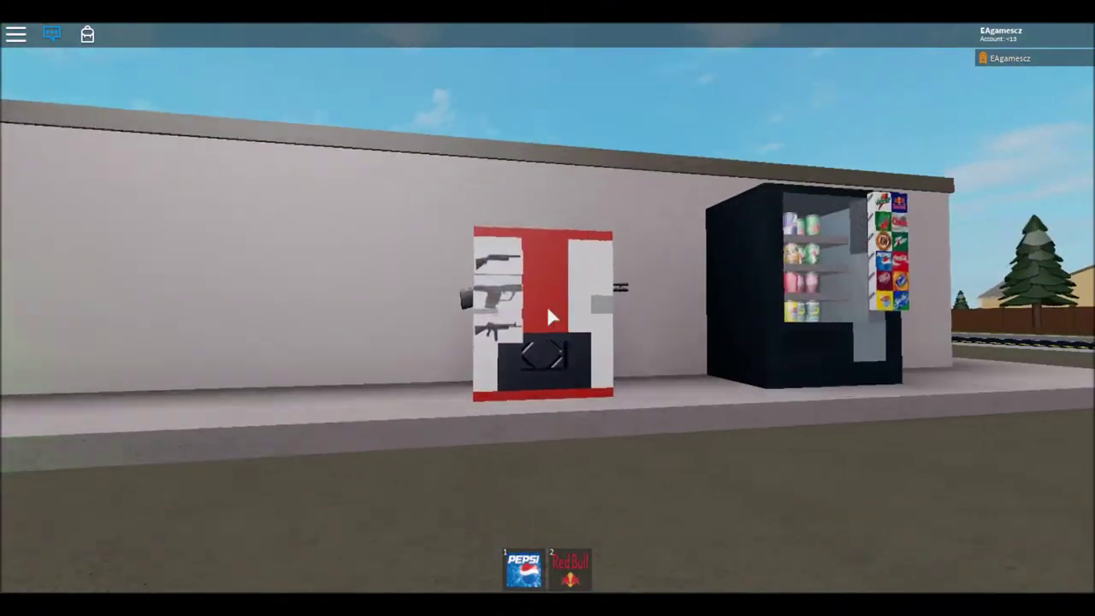
pyautogui.press('w')
pyautogui.press('s')
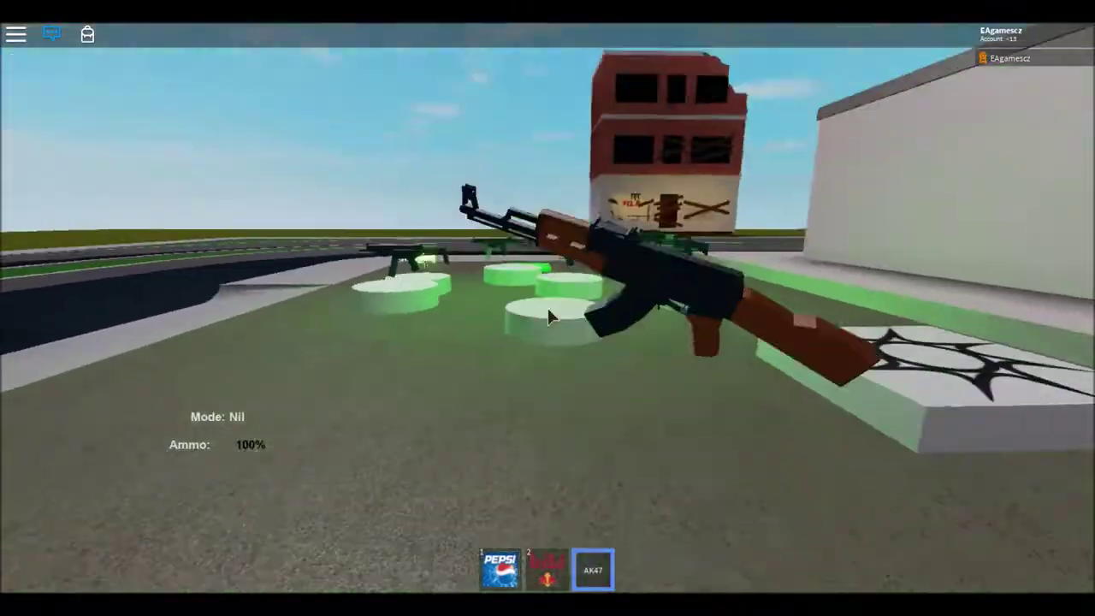